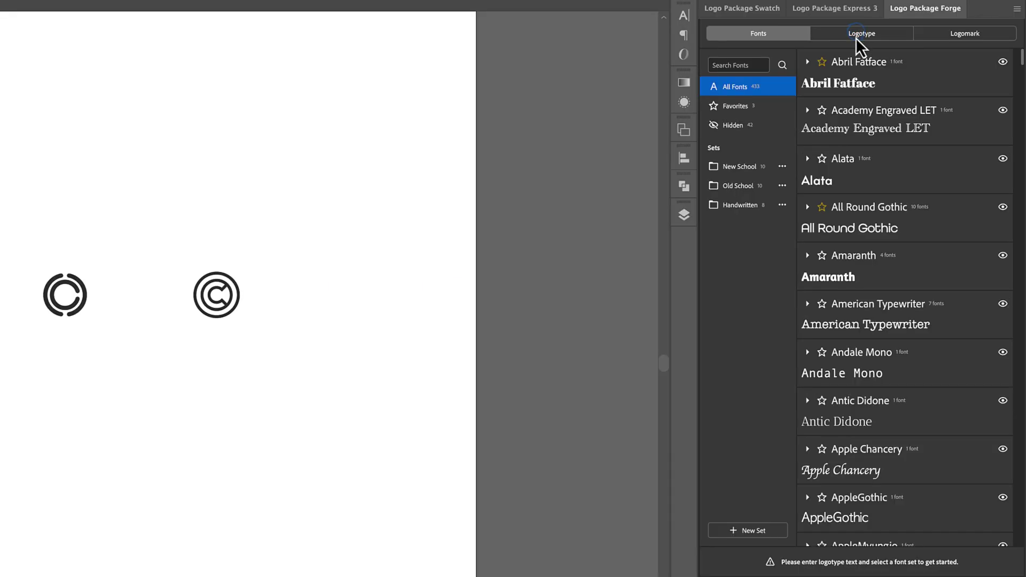
- Open the Logotype settings and browse the New School and All Fonts font lists
{"action": "left_click", "coordinate": [902, 77]}
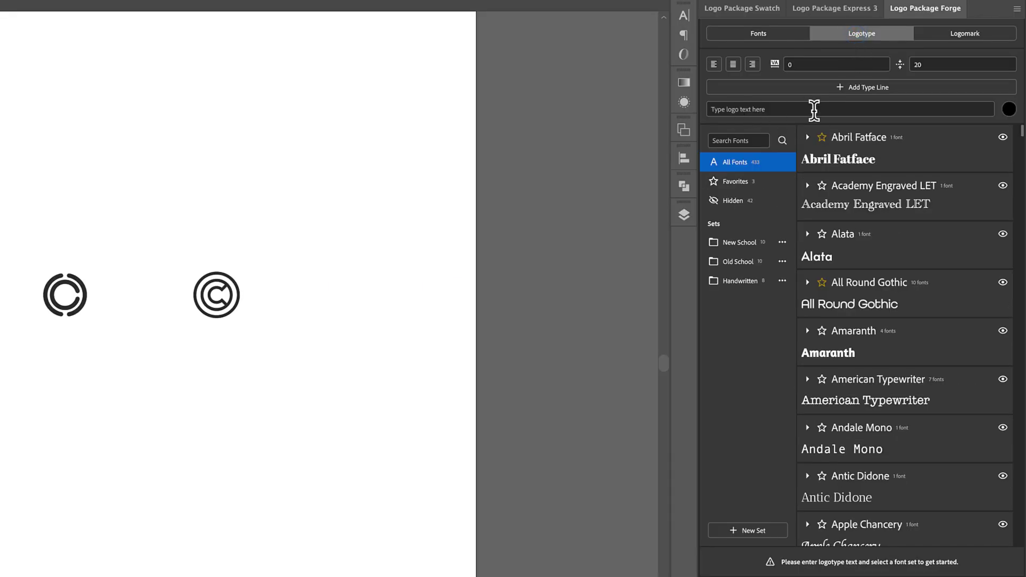
{"action": "left_click", "coordinate": [746, 252]}
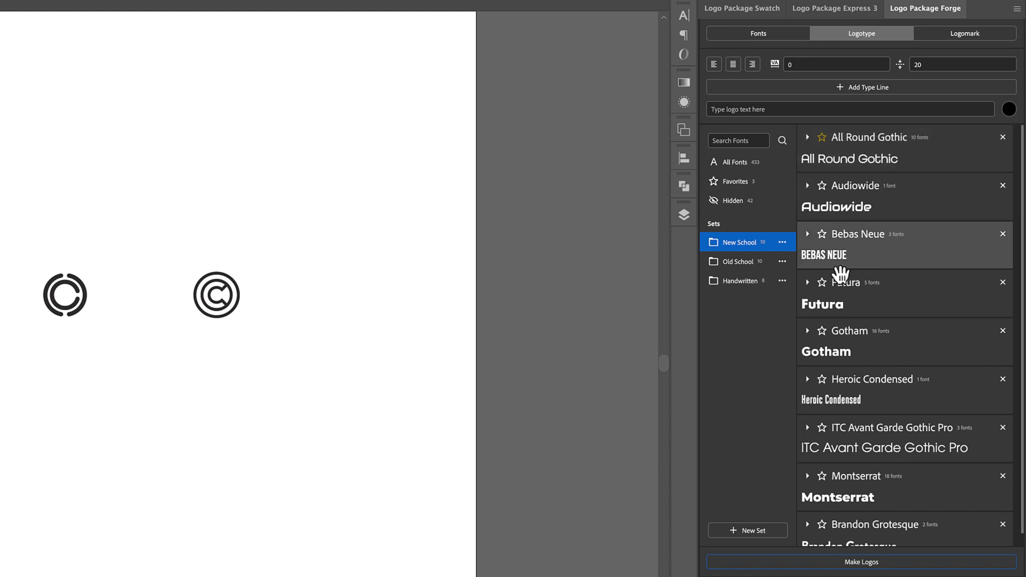
{"action": "left_click", "coordinate": [740, 166]}
{"action": "scroll", "coordinate": [854, 328], "scroll_direction": "down", "scroll_amount": 3}
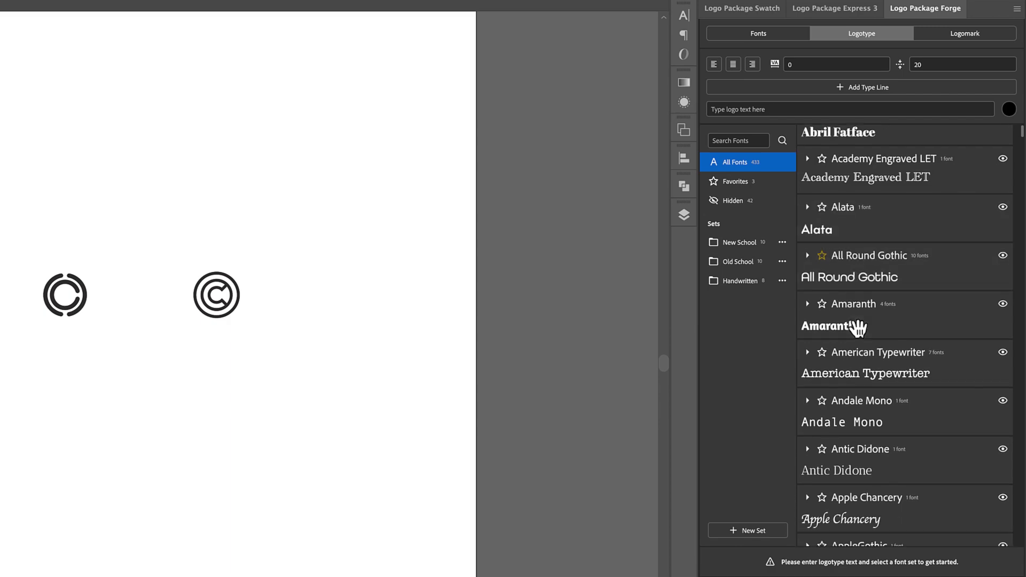
{"action": "scroll", "coordinate": [858, 329], "scroll_direction": "down", "scroll_amount": 10}
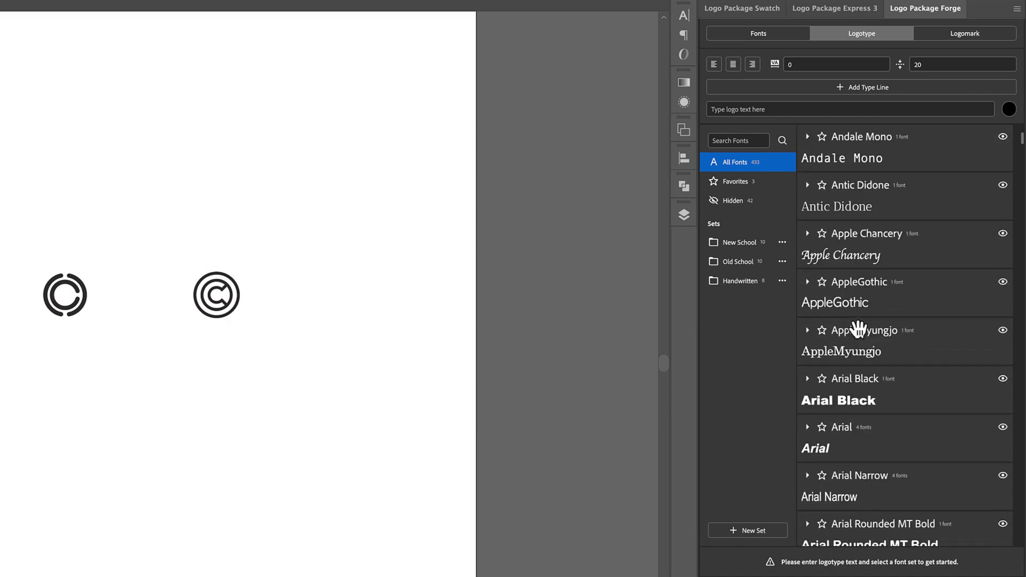
{"action": "scroll", "coordinate": [858, 328], "scroll_direction": "up", "scroll_amount": 15}
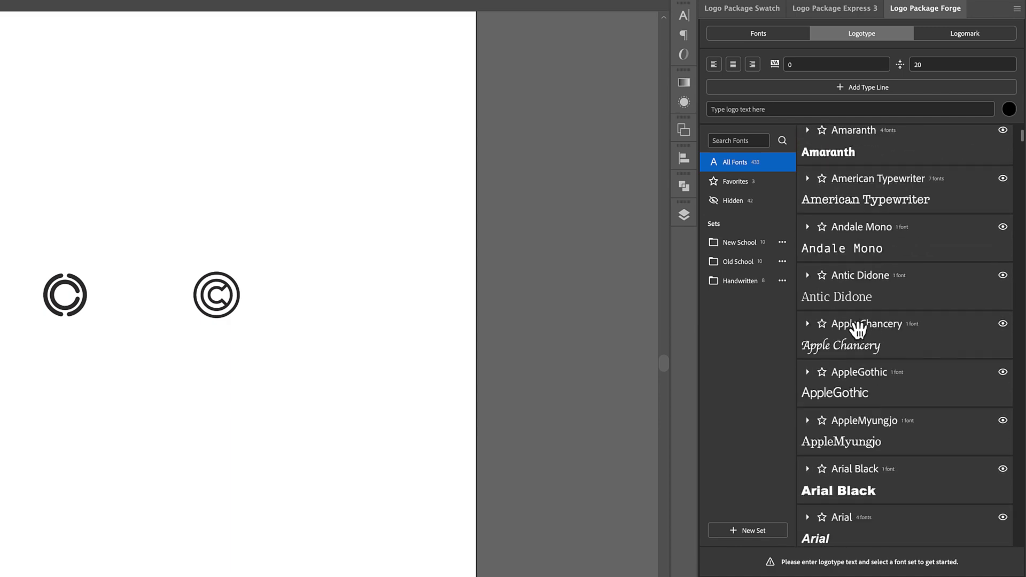
- Review the New School and Old School sets, ending on the Handwritten fonts
{"action": "left_click", "coordinate": [743, 243]}
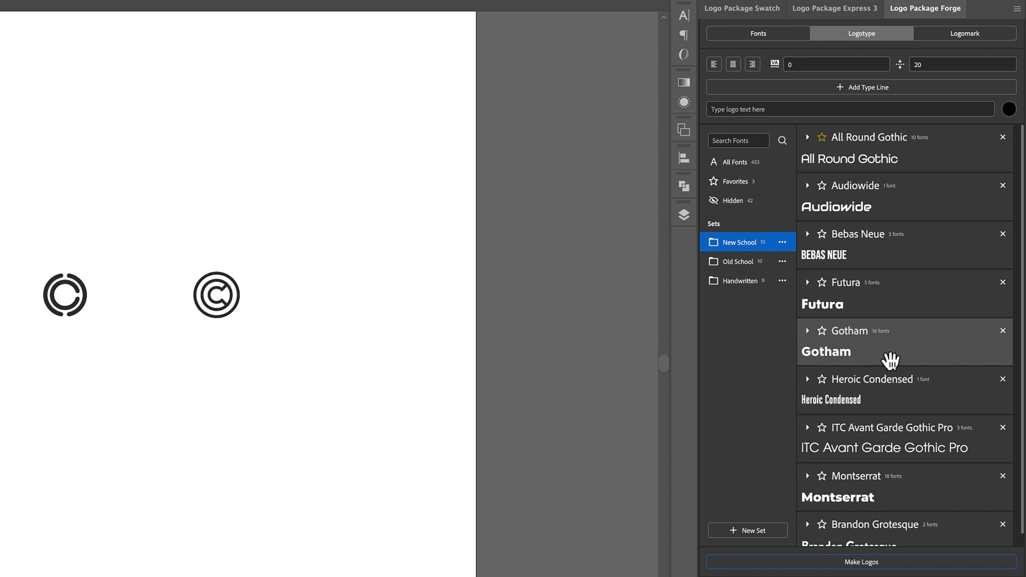
{"action": "left_click", "coordinate": [751, 266]}
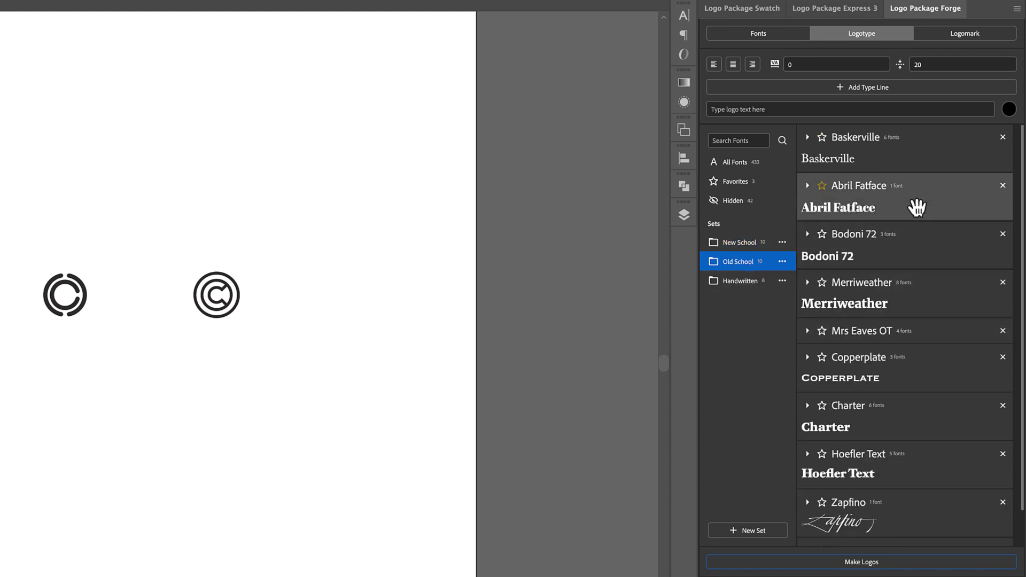
{"action": "scroll", "coordinate": [917, 208], "scroll_direction": "down", "scroll_amount": 1}
{"action": "scroll", "coordinate": [916, 415], "scroll_direction": "up", "scroll_amount": 1}
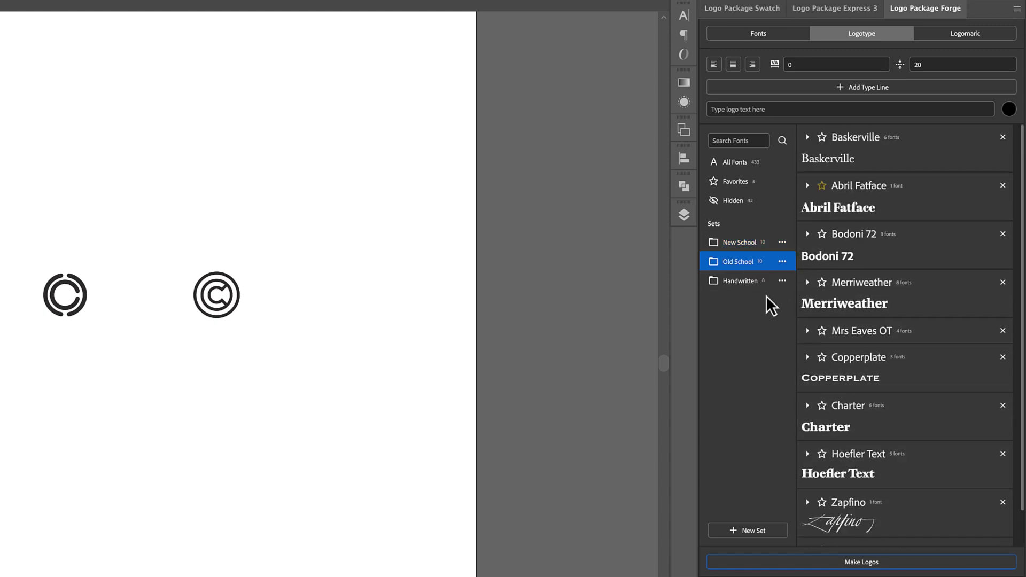
{"action": "left_click", "coordinate": [746, 281]}
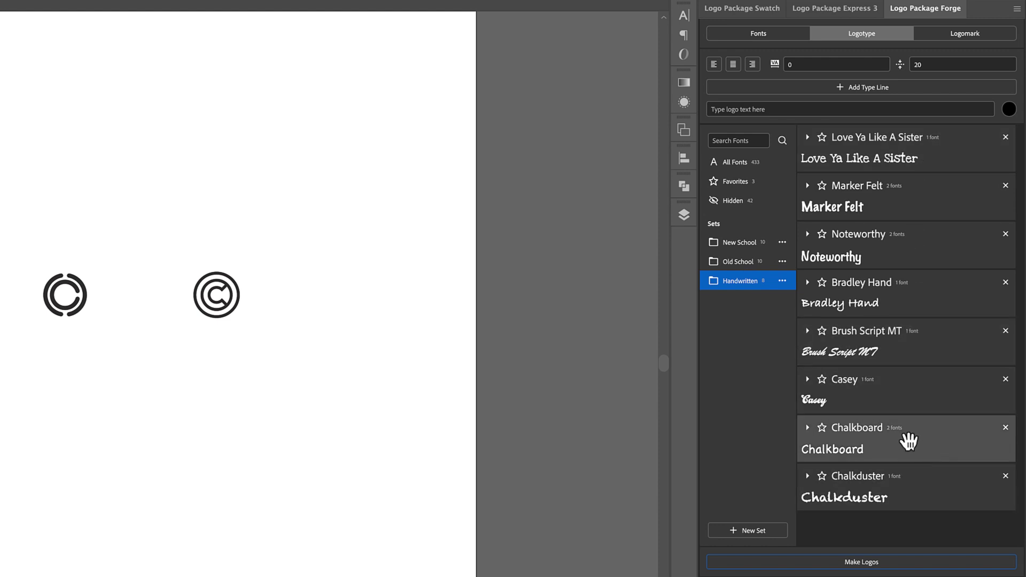
- Show the New School set again, listing All Round Gothic, Audiowide and Bebas Neue
{"action": "left_click", "coordinate": [748, 249]}
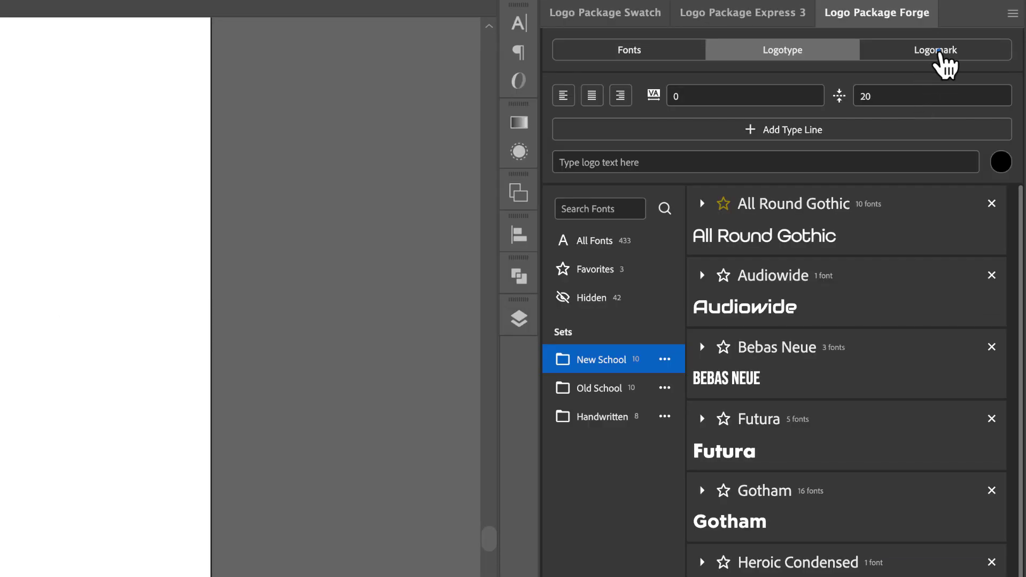
- Set the overlapping double-C mark as the logomark and view it in the new grid 8a6 document
{"action": "left_click", "coordinate": [945, 63]}
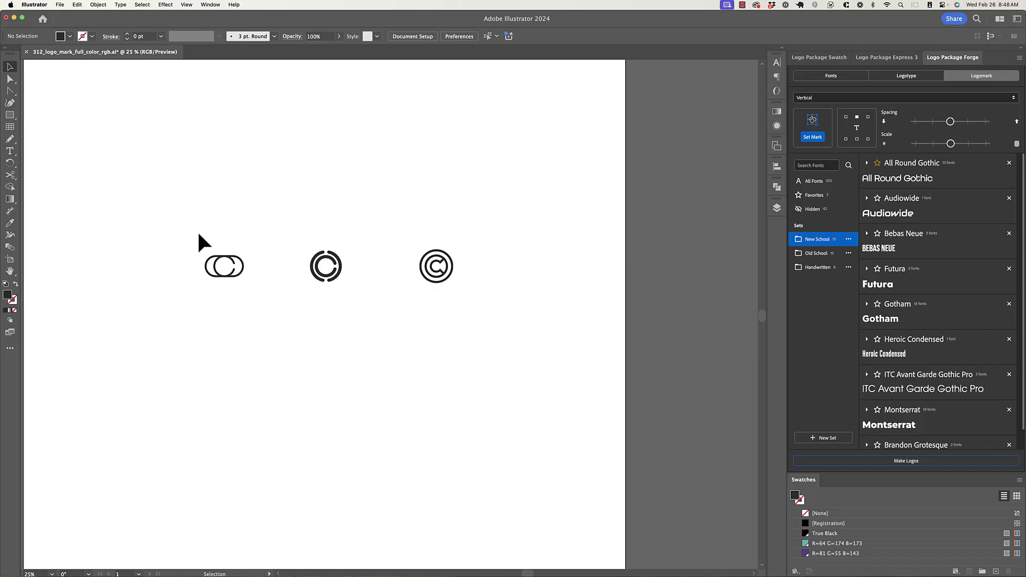
{"action": "left_click_drag", "start_coordinate": [191, 234], "coordinate": [253, 289]}
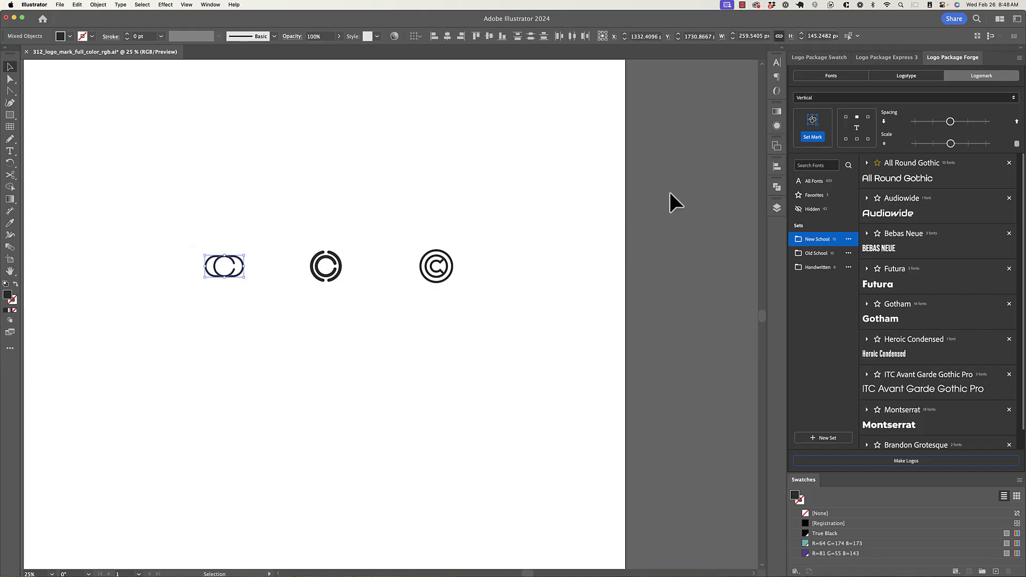
{"action": "left_click", "coordinate": [813, 140]}
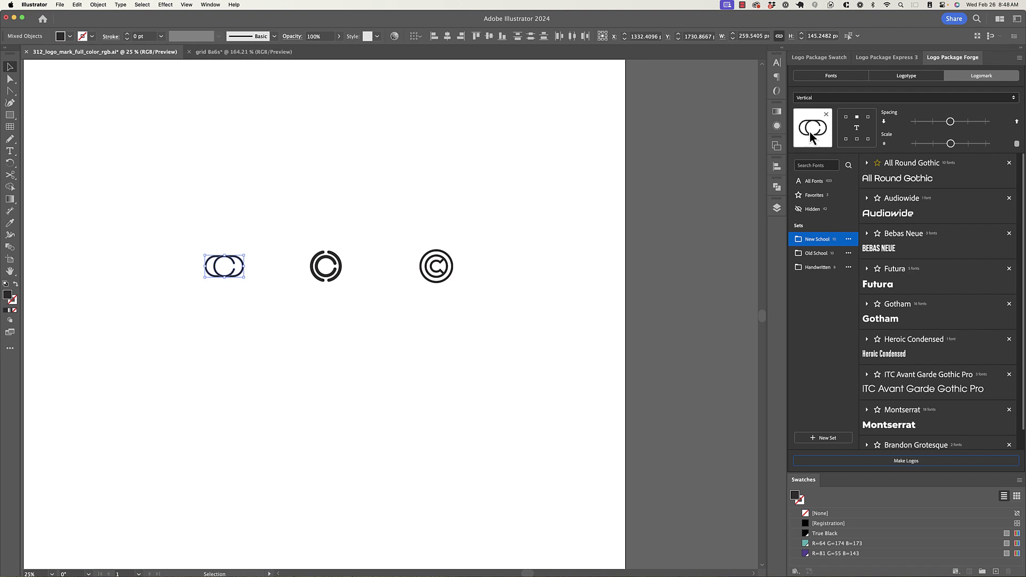
{"action": "left_click", "coordinate": [236, 51]}
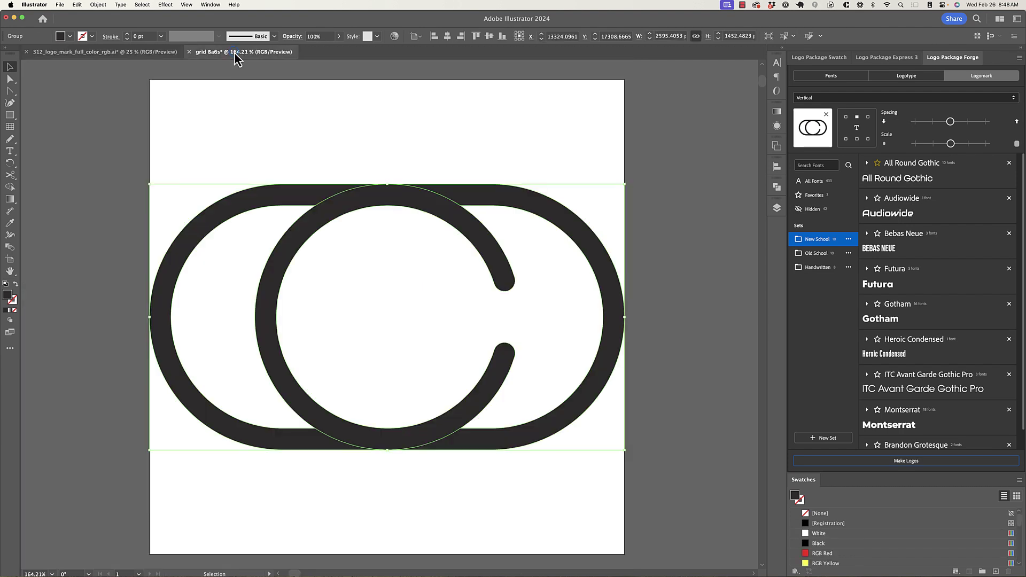
{"action": "left_click", "coordinate": [544, 152]}
{"action": "scroll", "coordinate": [527, 161], "scroll_direction": "down", "scroll_amount": 3}
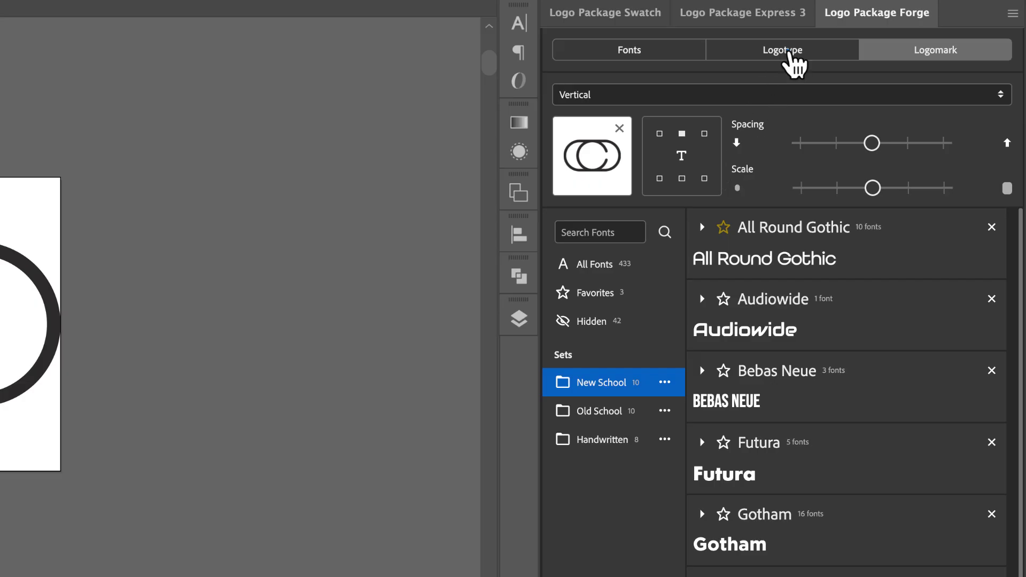
- Enter the client's full name as the logotype text, adding the missing 'e'
{"action": "left_click", "coordinate": [909, 75]}
{"action": "left_click", "coordinate": [667, 164]}
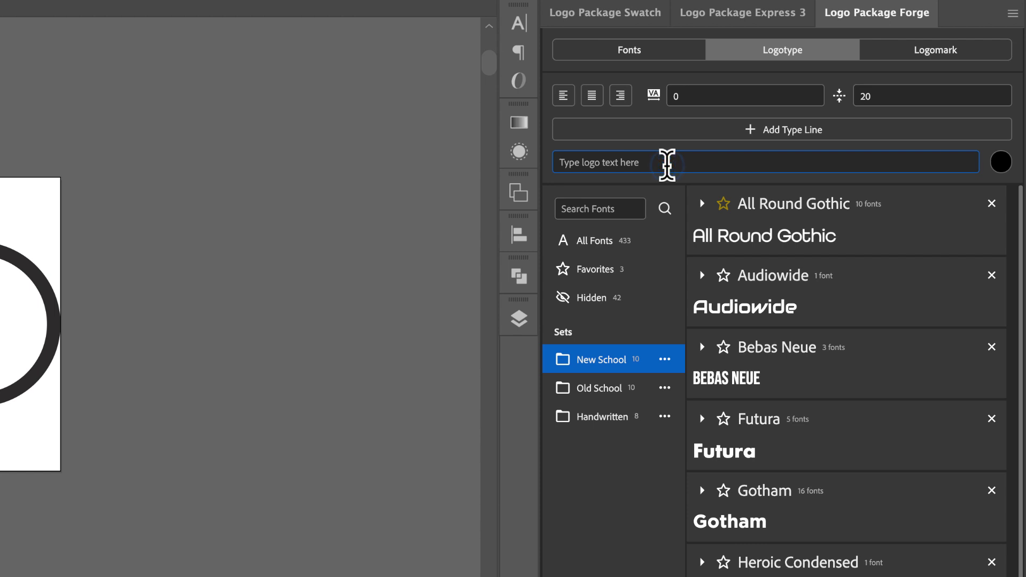
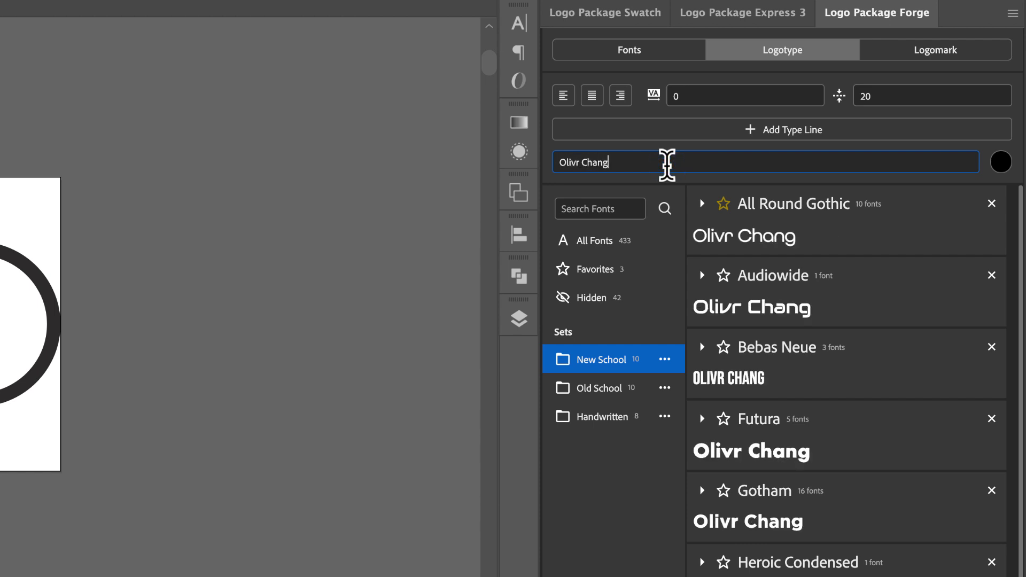
{"action": "left_click", "coordinate": [575, 162]}
{"action": "type", "text": "e"}
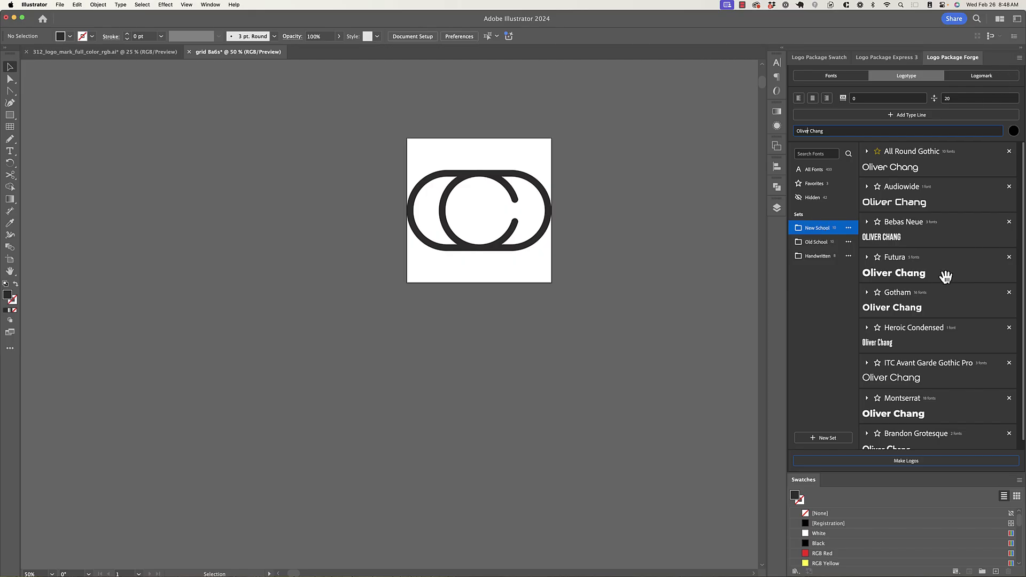
- Generate double-C logo artboards in every New School font and check the Audiowide artboard up close
{"action": "left_click", "coordinate": [913, 460]}
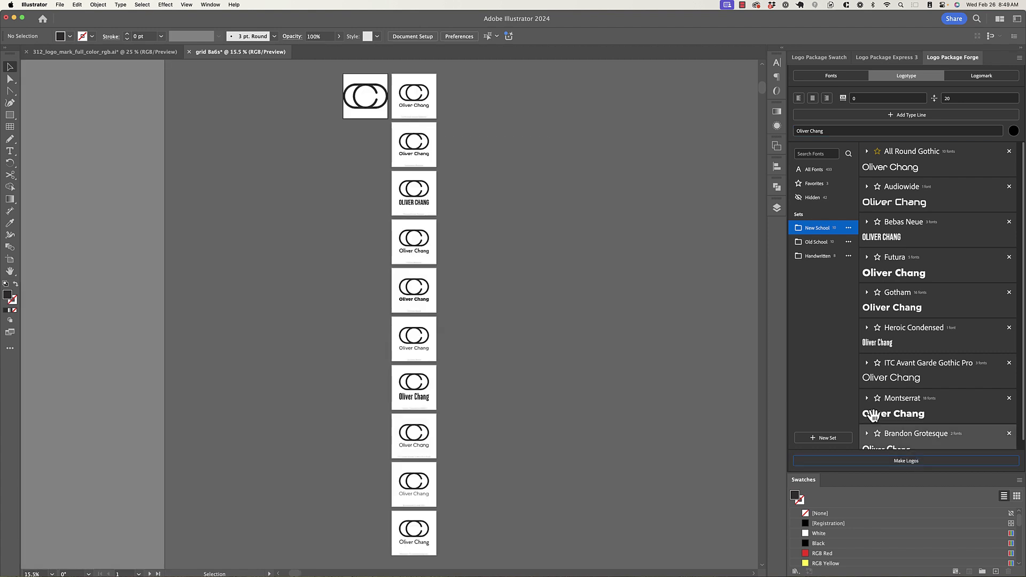
{"action": "scroll", "coordinate": [420, 99], "scroll_direction": "up", "scroll_amount": 2}
{"action": "scroll", "coordinate": [422, 104], "scroll_direction": "up", "scroll_amount": 5}
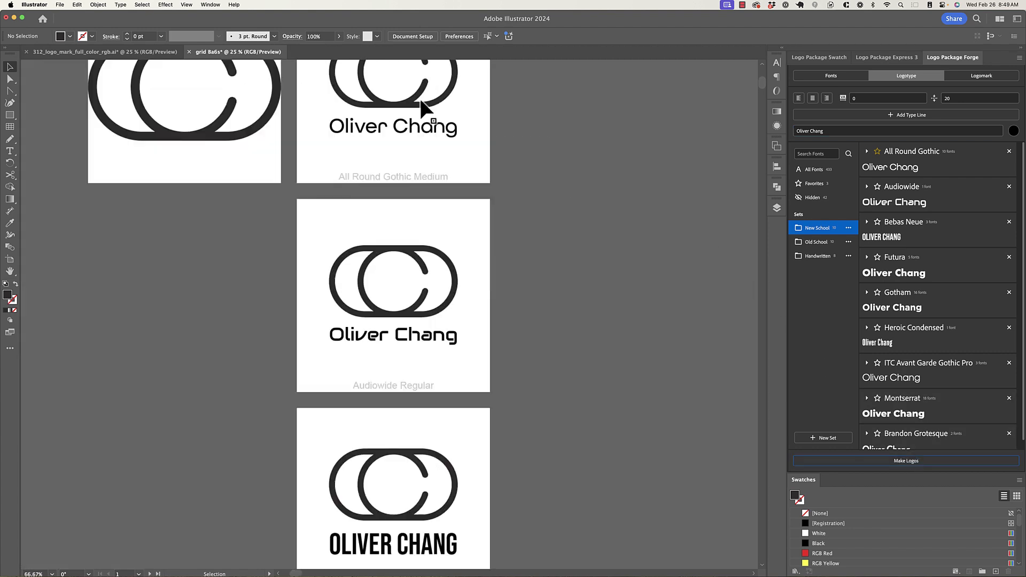
{"action": "scroll", "coordinate": [422, 106], "scroll_direction": "down", "scroll_amount": 3}
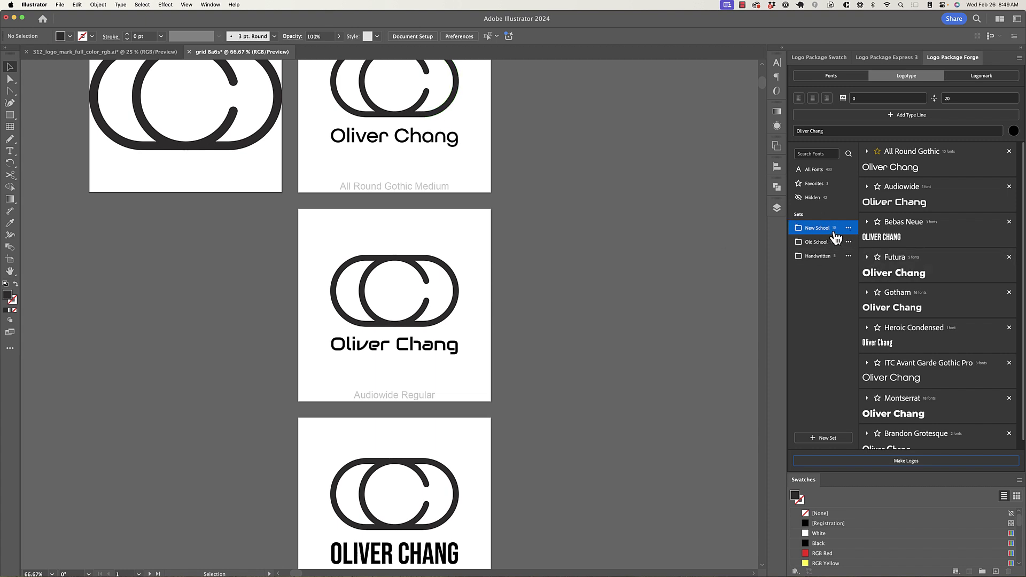
{"action": "scroll", "coordinate": [531, 222], "scroll_direction": "up", "scroll_amount": 1}
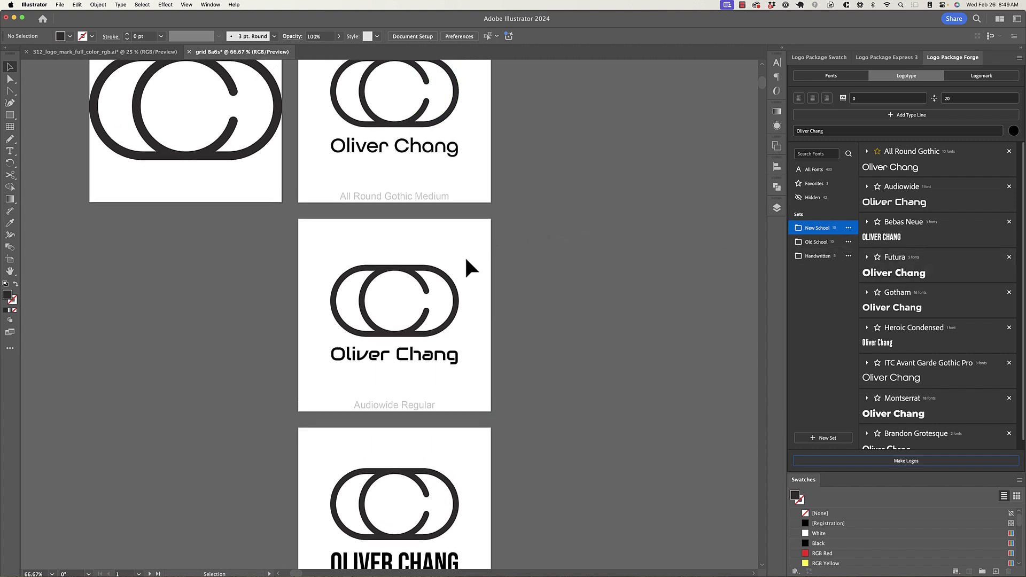
{"action": "scroll", "coordinate": [508, 278], "scroll_direction": "down", "scroll_amount": 4}
{"action": "scroll", "coordinate": [509, 277], "scroll_direction": "down", "scroll_amount": 8}
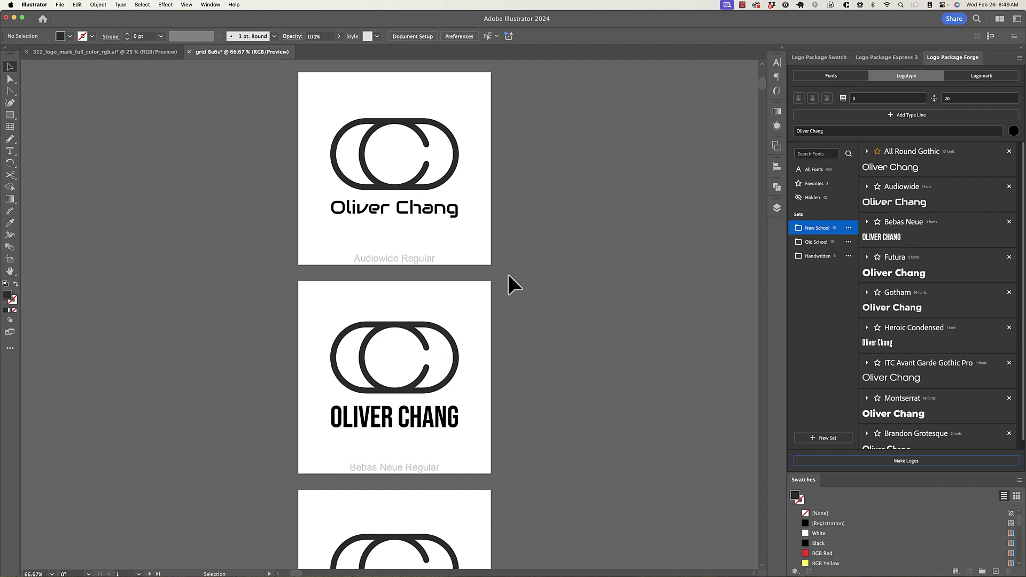
{"action": "key", "text": "super+0"}
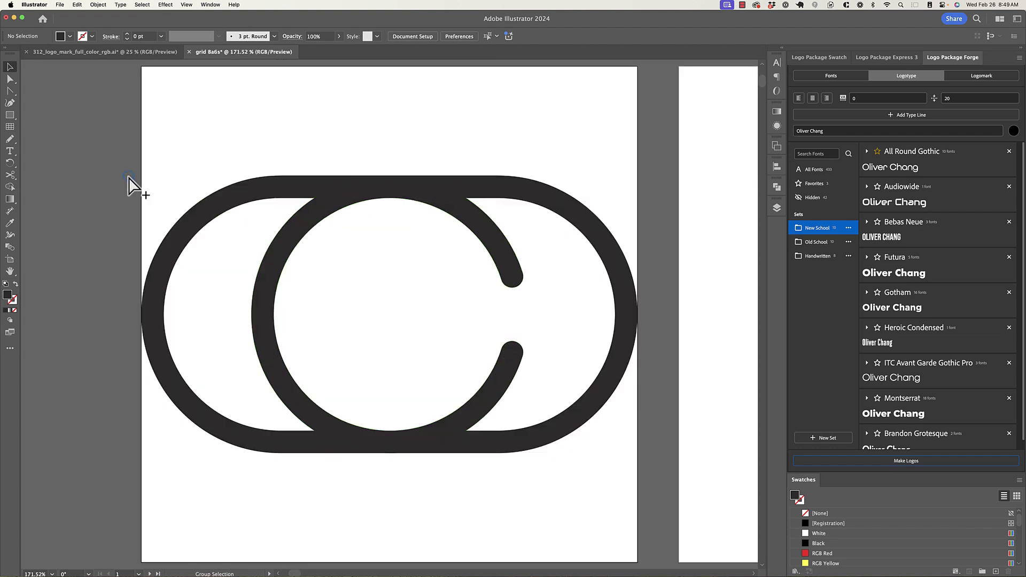
{"action": "key", "text": "super+alt+0"}
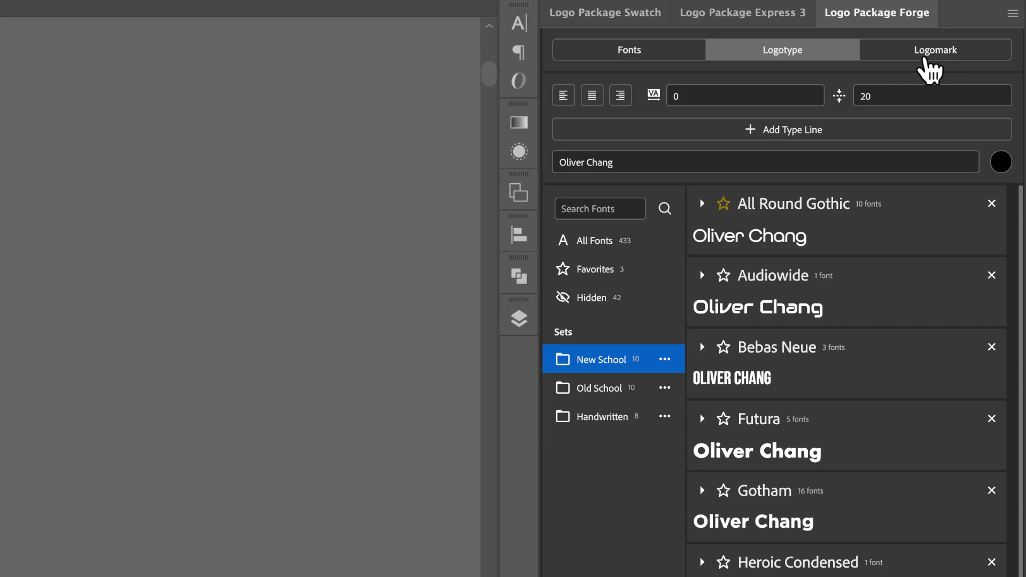
{"action": "left_click", "coordinate": [975, 76]}
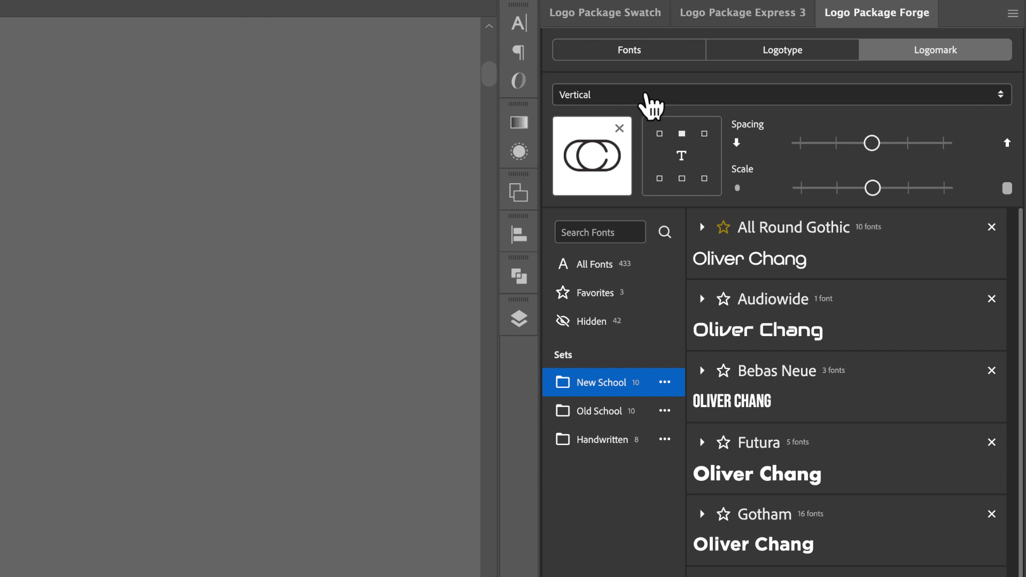
- Try top-left, top-right and bottom anchors for the name, including a Horizontal layout
{"action": "left_click", "coordinate": [660, 134]}
{"action": "left_click", "coordinate": [704, 133]}
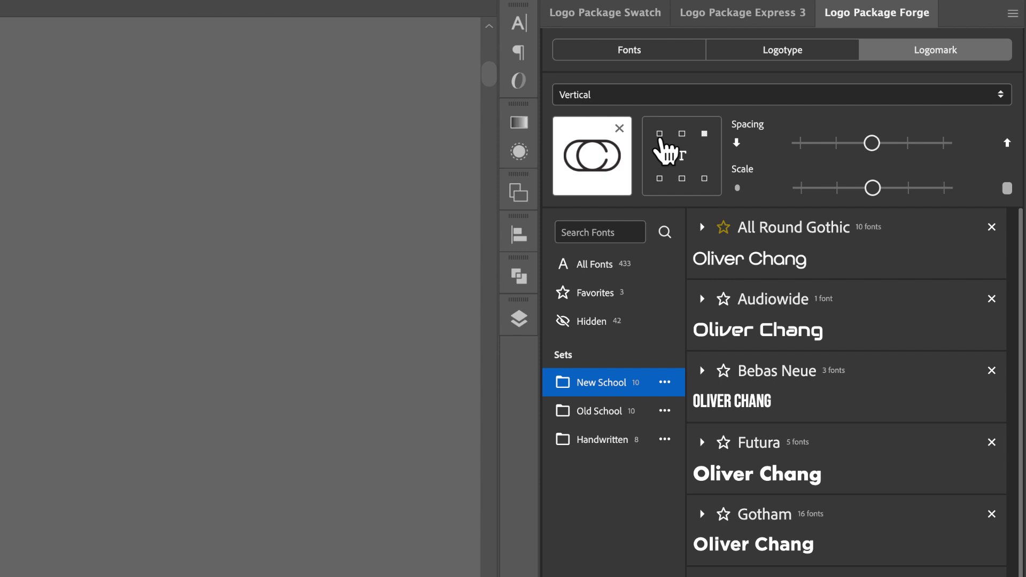
{"action": "left_click", "coordinate": [682, 180]}
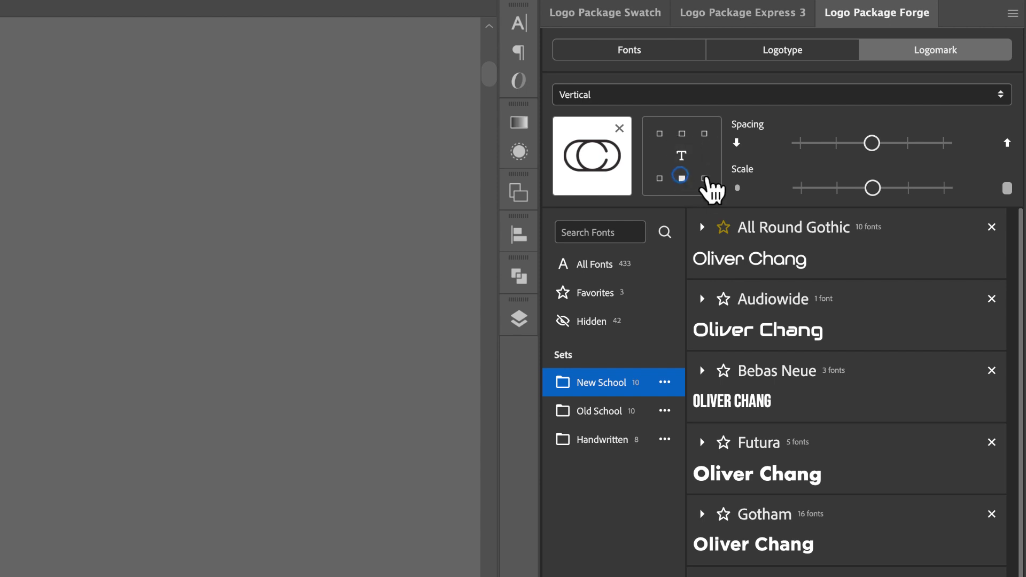
{"action": "left_click", "coordinate": [686, 109]}
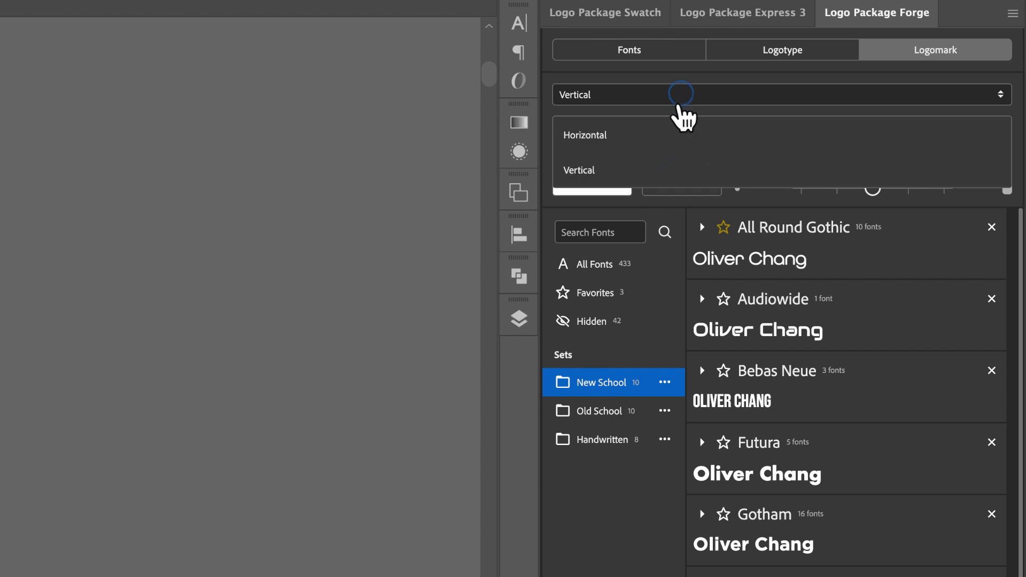
{"action": "left_click", "coordinate": [639, 136]}
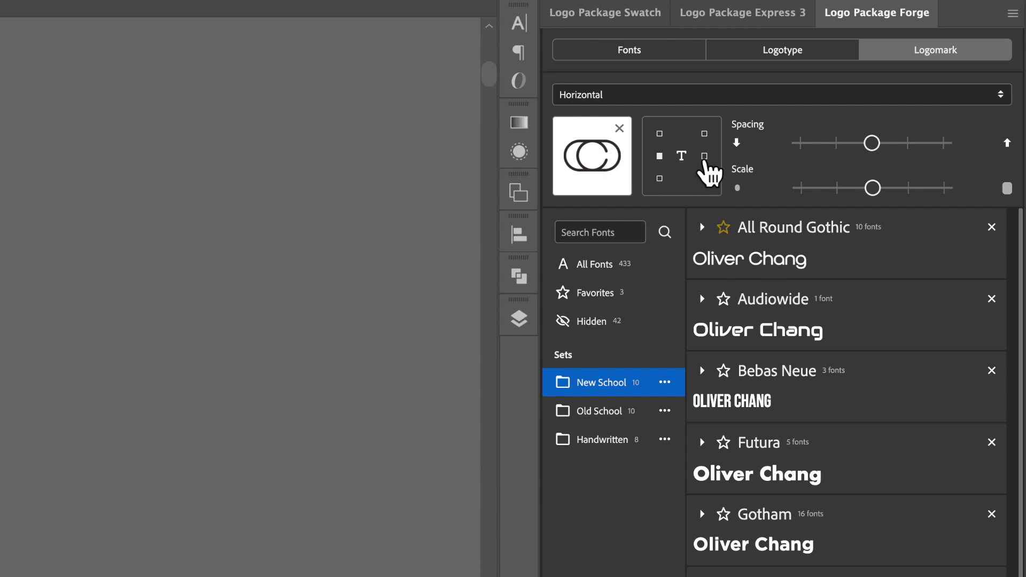
{"action": "left_click", "coordinate": [660, 134]}
{"action": "left_click", "coordinate": [661, 179]}
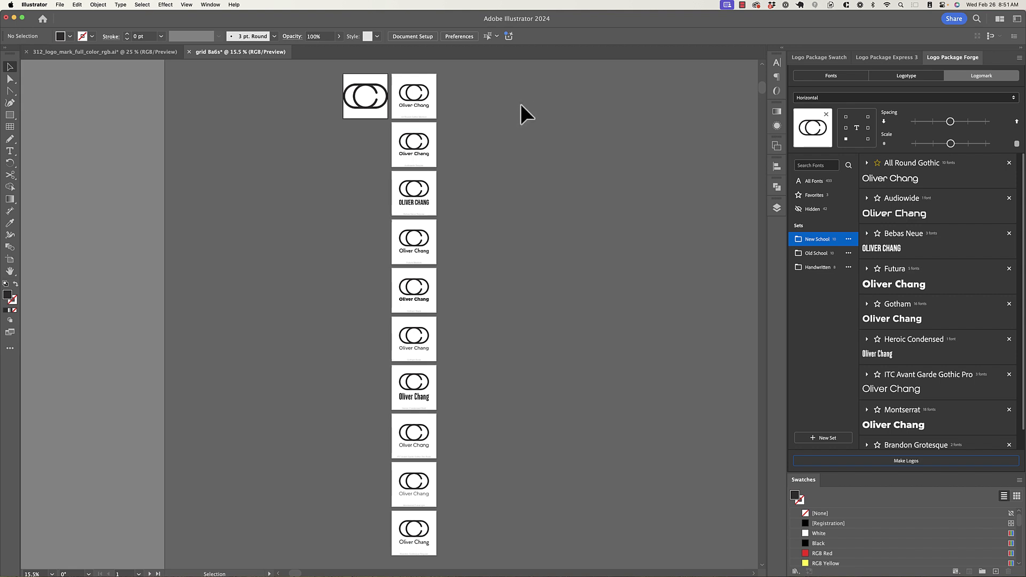
- Choose the Vertical layout with the name centred below the mark and generate the logos
{"action": "left_click", "coordinate": [899, 99]}
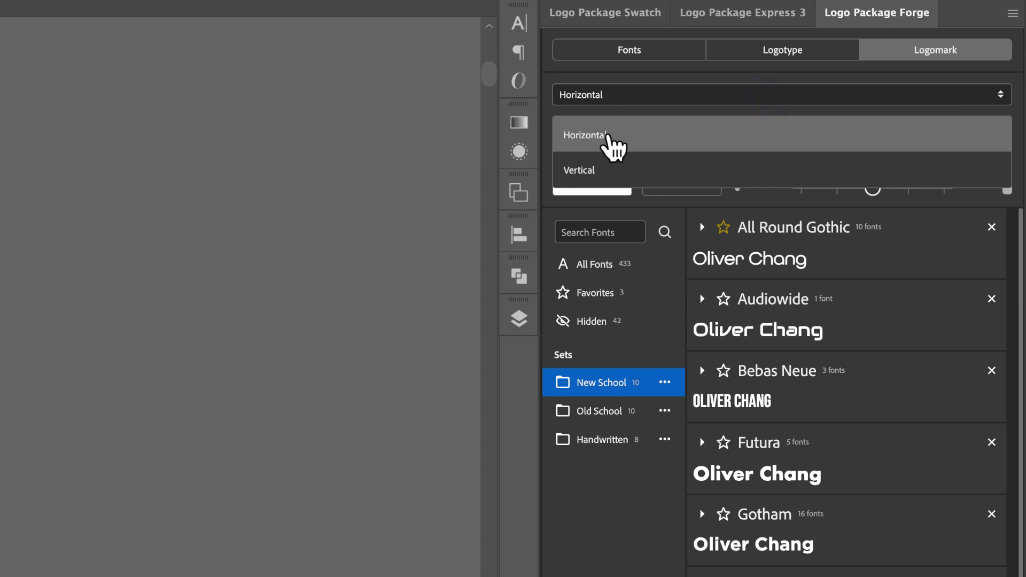
{"action": "left_click", "coordinate": [600, 170]}
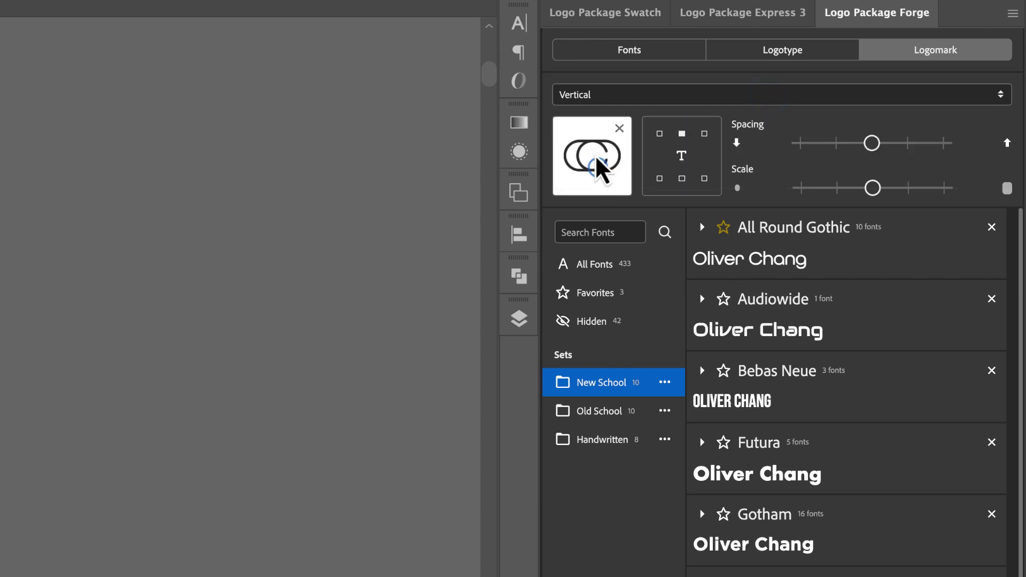
{"action": "left_click", "coordinate": [683, 180]}
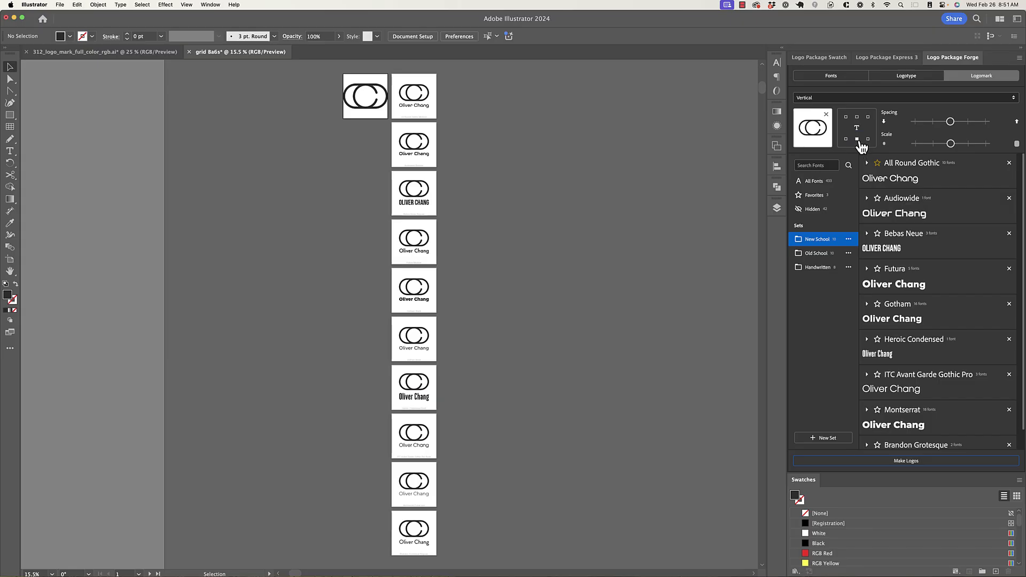
{"action": "left_click", "coordinate": [891, 468]}
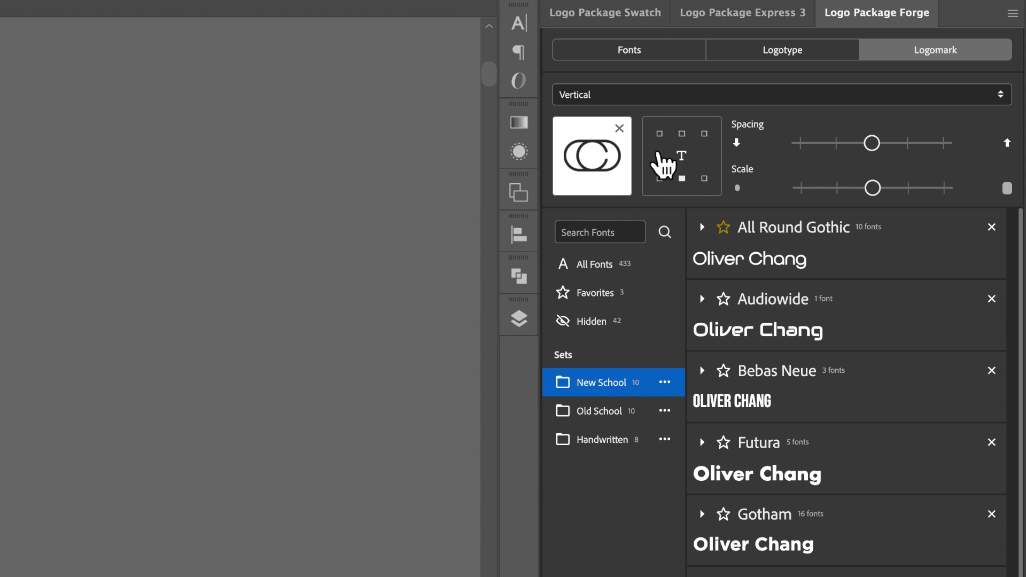
- Anchor the name top-centre, switch to the Old School font set, and generate the logos
{"action": "left_click", "coordinate": [682, 134]}
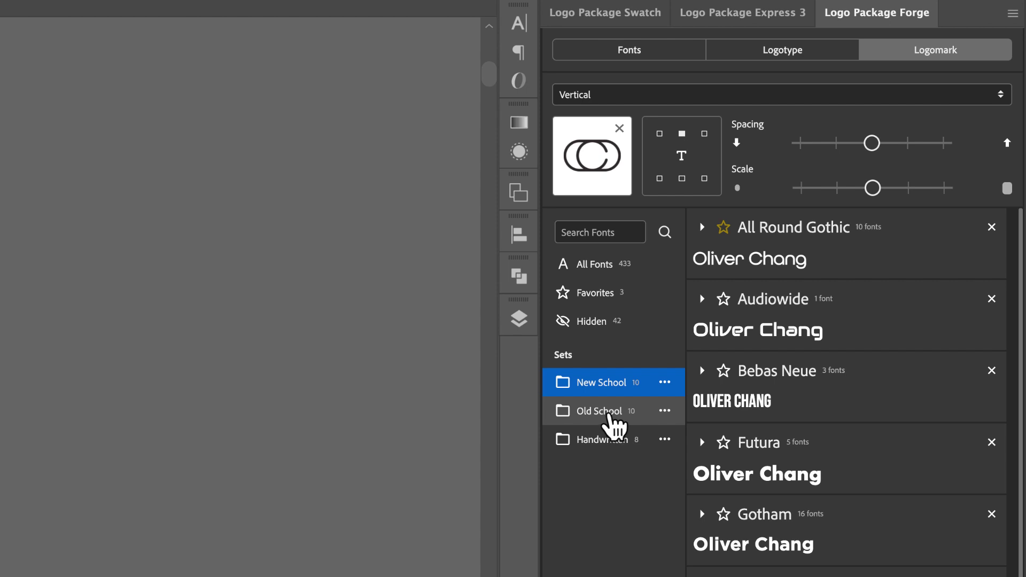
{"action": "left_click", "coordinate": [610, 416]}
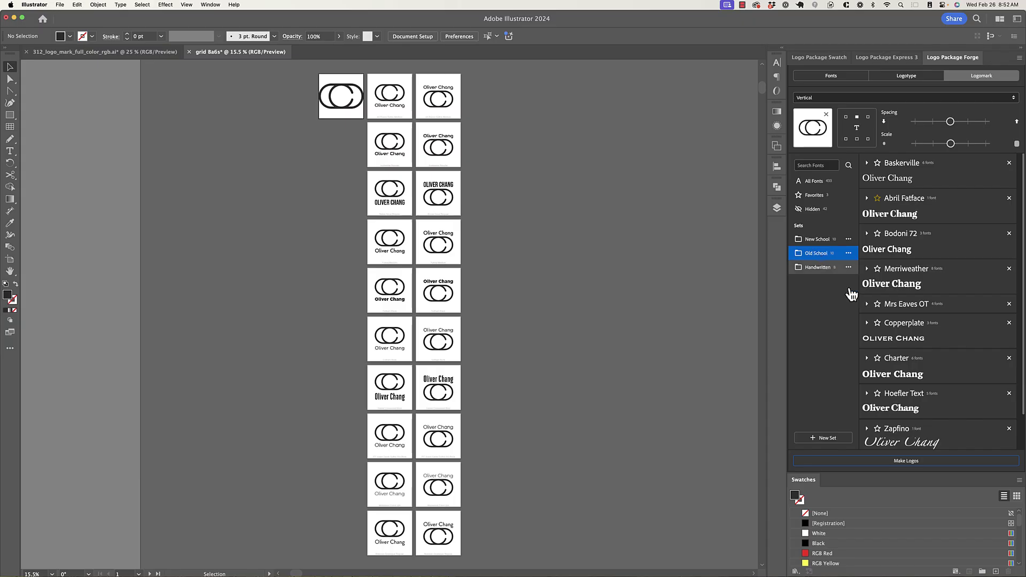
{"action": "left_click", "coordinate": [898, 462]}
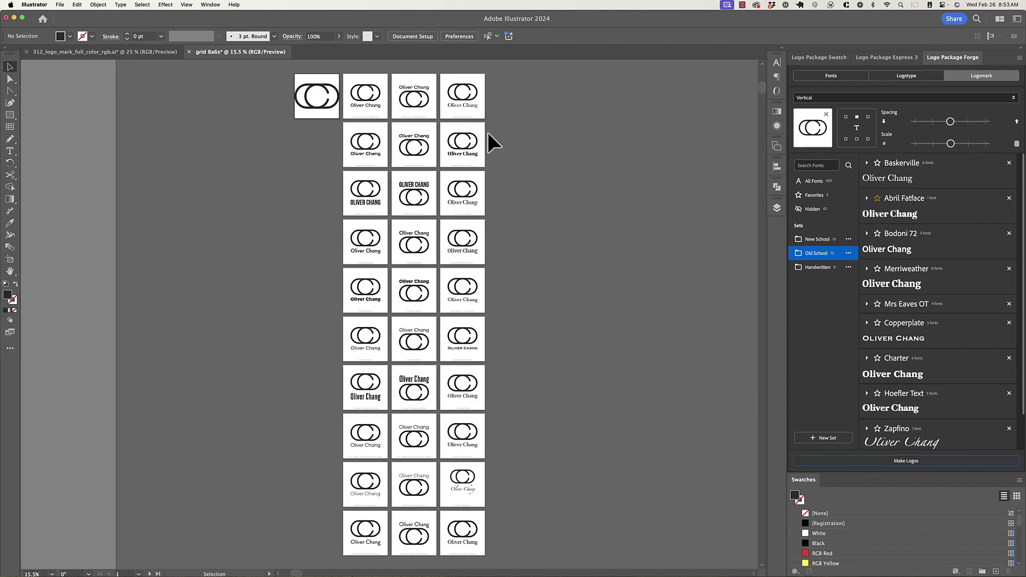
{"action": "scroll", "coordinate": [482, 82], "scroll_direction": "up", "scroll_amount": 3}
{"action": "scroll", "coordinate": [479, 85], "scroll_direction": "up", "scroll_amount": 1}
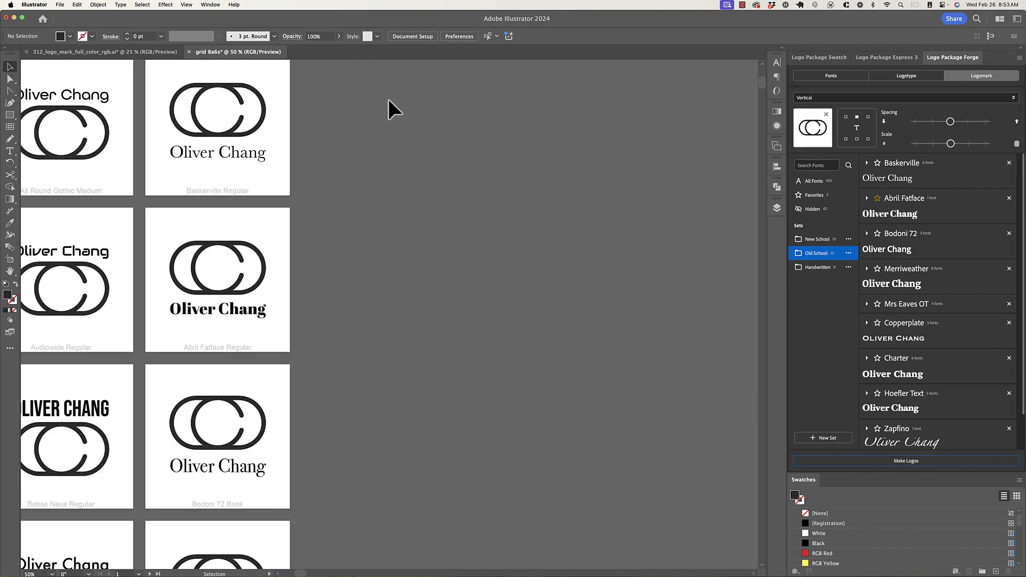
{"action": "left_click_drag", "start_coordinate": [333, 107], "coordinate": [469, 123]}
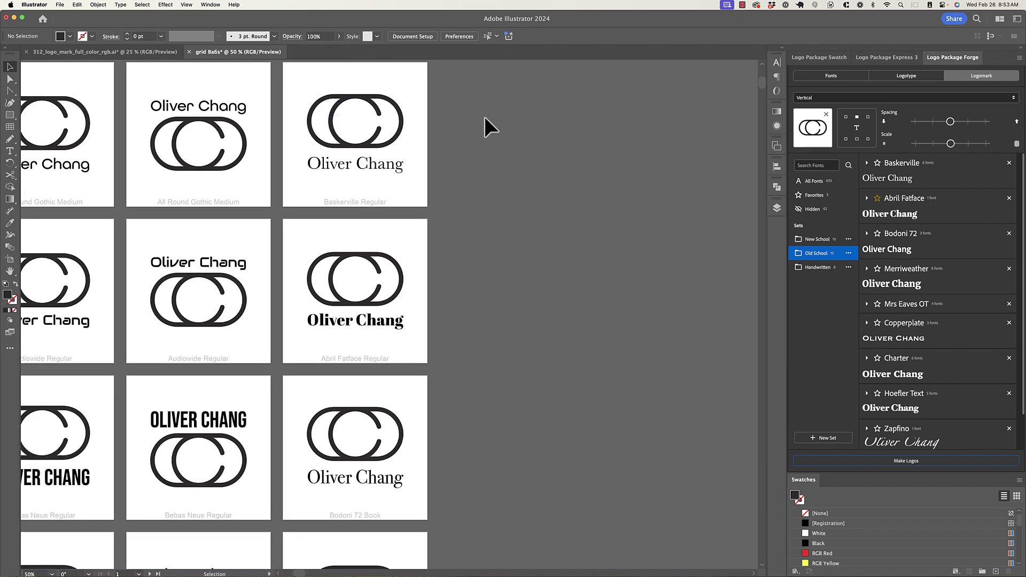
{"action": "scroll", "coordinate": [478, 142], "scroll_direction": "down", "scroll_amount": 1}
{"action": "scroll", "coordinate": [478, 143], "scroll_direction": "down", "scroll_amount": 1}
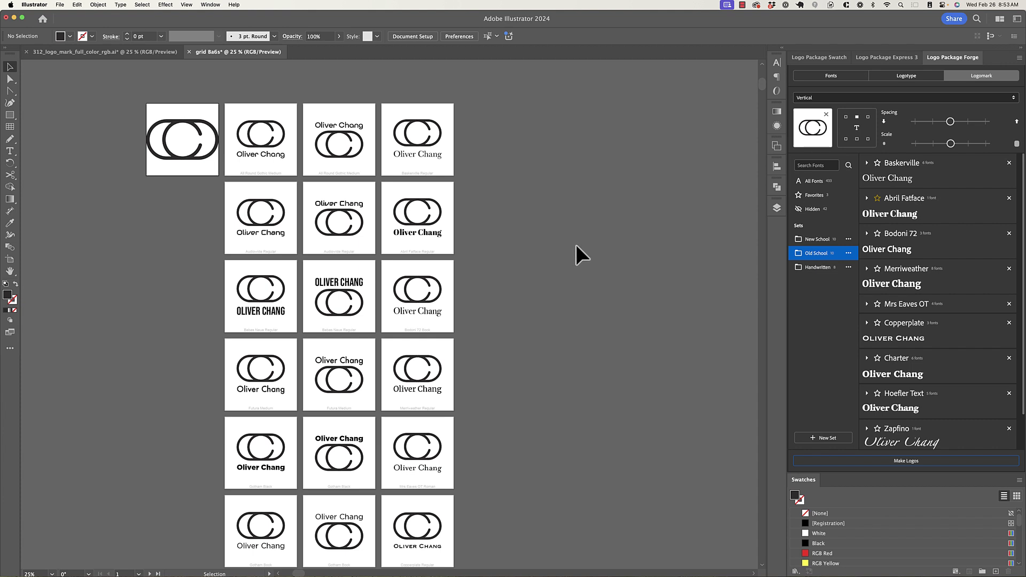
- Recolour the double-C mark red (E23B3B) and generate a column of red logos
{"action": "left_click_drag", "start_coordinate": [152, 108], "coordinate": [210, 168]}
{"action": "double_click", "coordinate": [8, 294]}
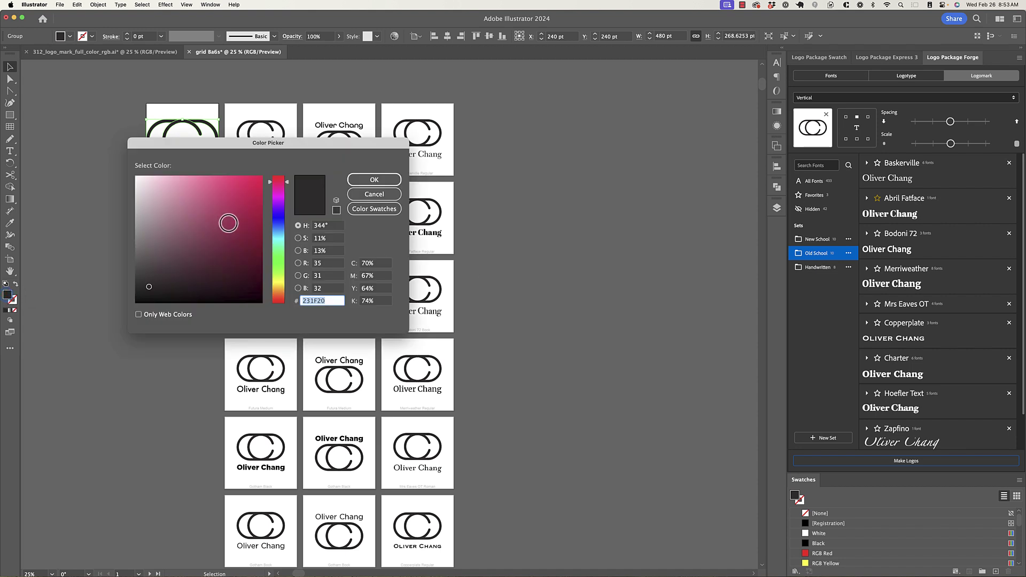
{"action": "mouse_move", "coordinate": [228, 223]}
{"action": "left_mouse_down"}
{"action": "mouse_move", "coordinate": [229, 190]}
{"action": "mouse_move", "coordinate": [287, 175]}
{"action": "left_mouse_up"}
{"action": "left_click", "coordinate": [287, 184]}
{"action": "left_click", "coordinate": [373, 183]}
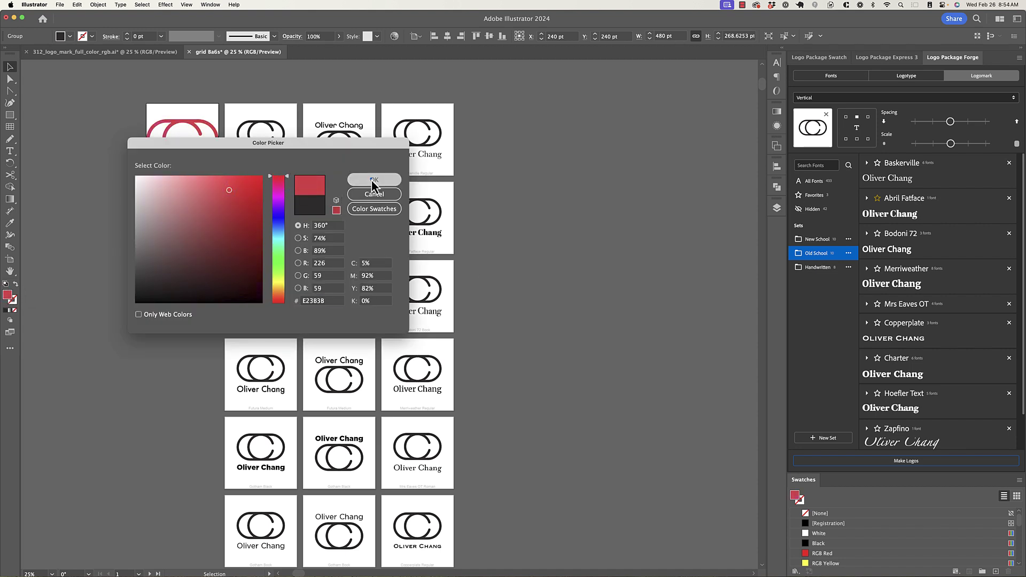
{"action": "left_click", "coordinate": [498, 123]}
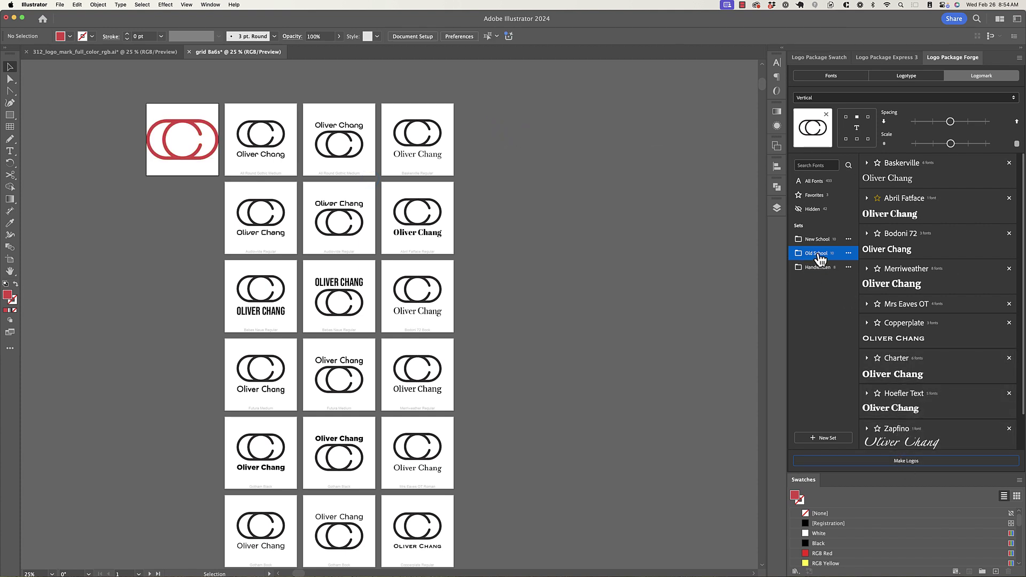
{"action": "left_click", "coordinate": [907, 463]}
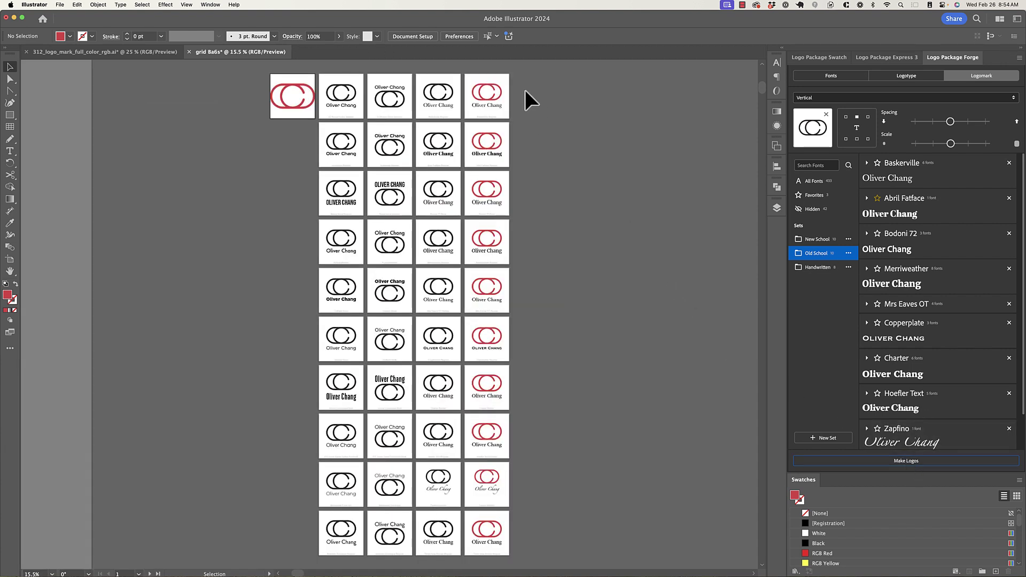
- Rotate the red mark 90° upright and generate the vertical red-mark Old School logos
{"action": "scroll", "coordinate": [286, 86], "scroll_direction": "up", "scroll_amount": 3}
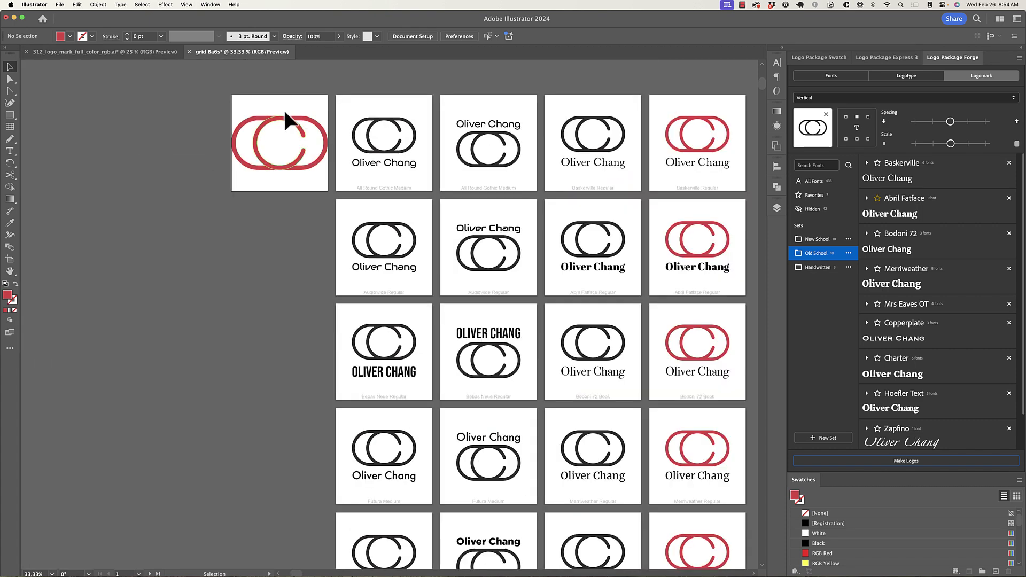
{"action": "scroll", "coordinate": [210, 168], "scroll_direction": "left", "scroll_amount": 3}
{"action": "scroll", "coordinate": [210, 168], "scroll_direction": "up", "scroll_amount": 1}
{"action": "left_click_drag", "start_coordinate": [272, 102], "coordinate": [318, 175]}
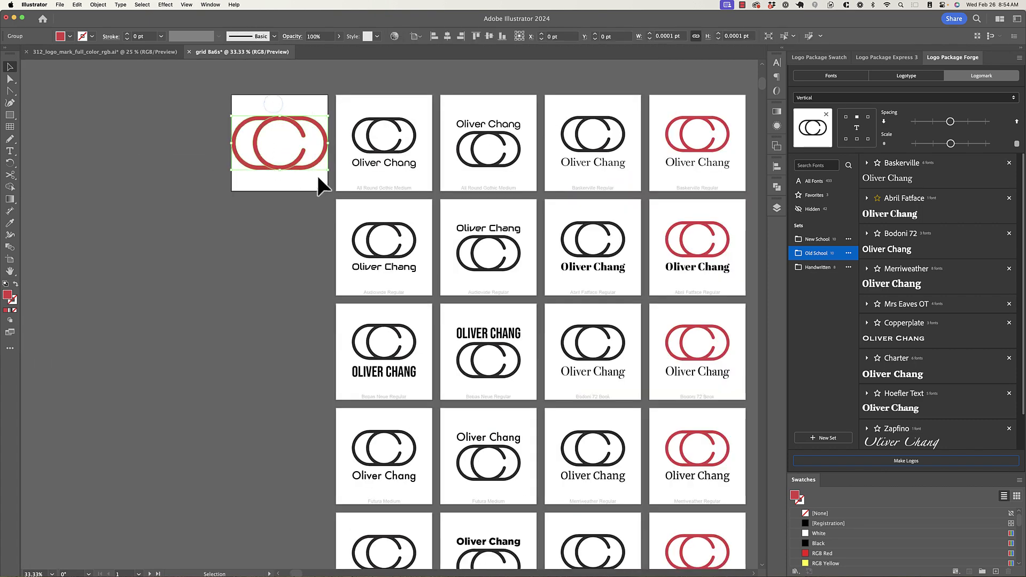
{"action": "left_click_drag", "start_coordinate": [332, 108], "coordinate": [269, 98]}
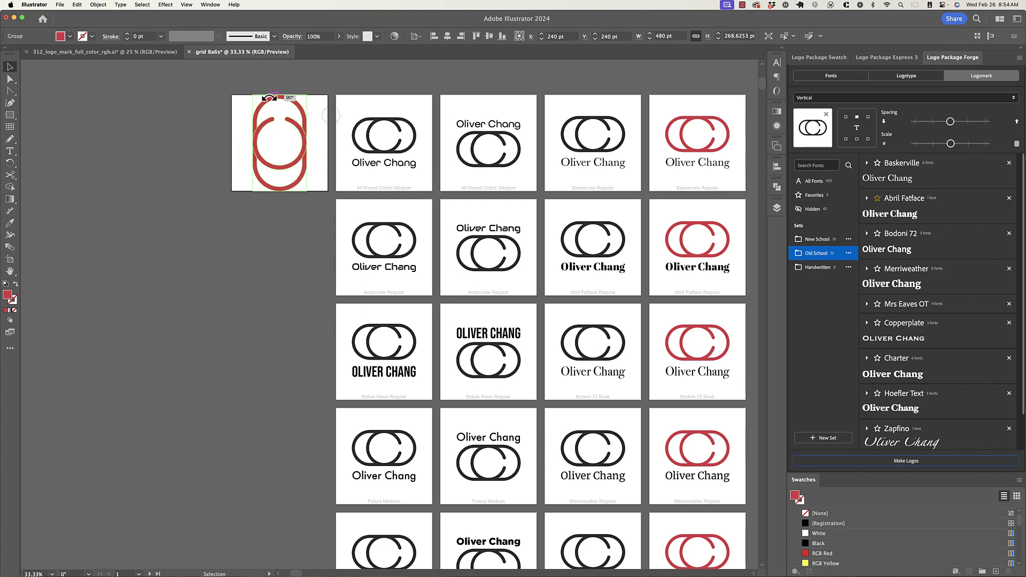
{"action": "left_click", "coordinate": [181, 136]}
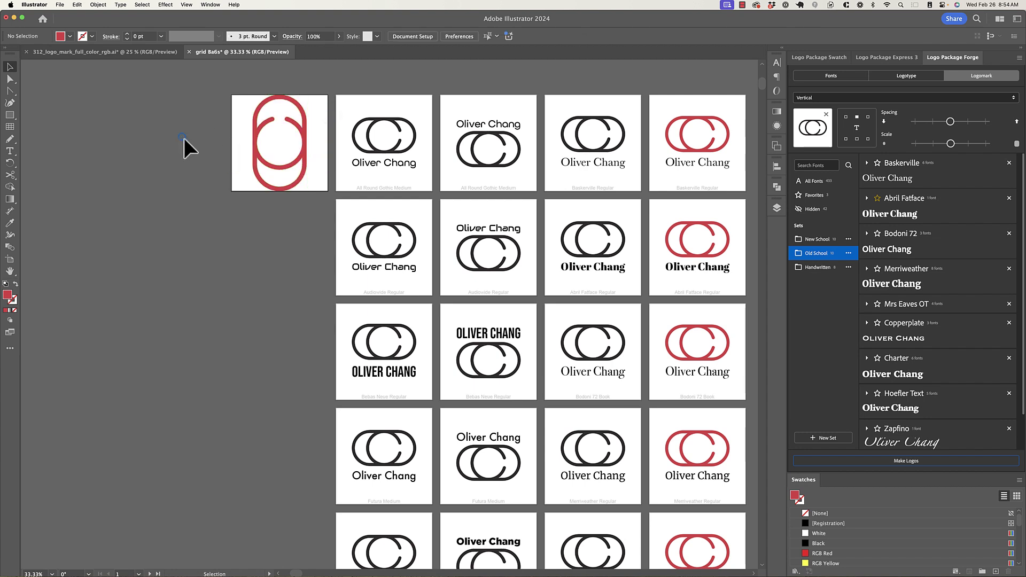
{"action": "left_click", "coordinate": [910, 463]}
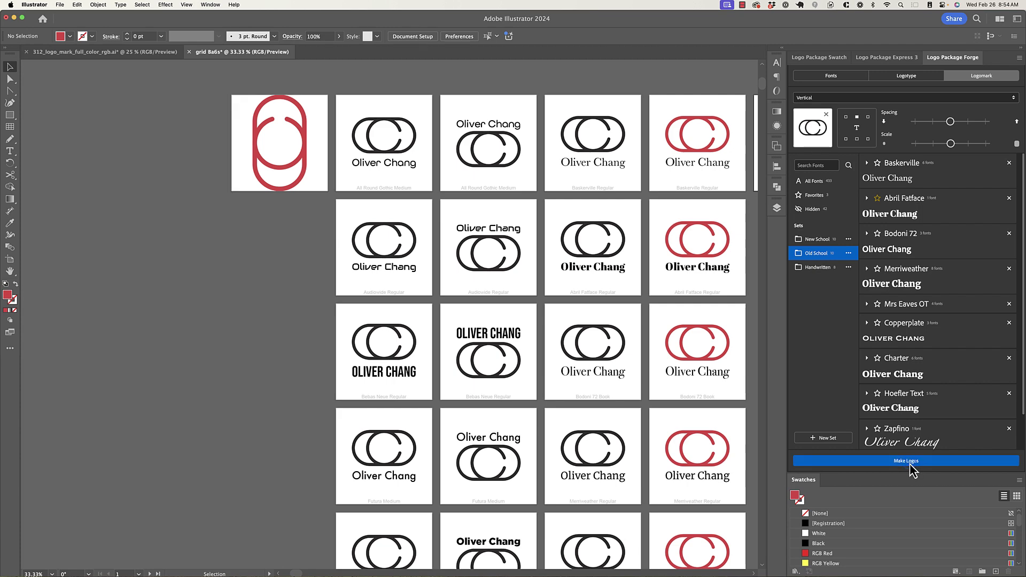
{"action": "scroll", "coordinate": [527, 82], "scroll_direction": "up", "scroll_amount": 3}
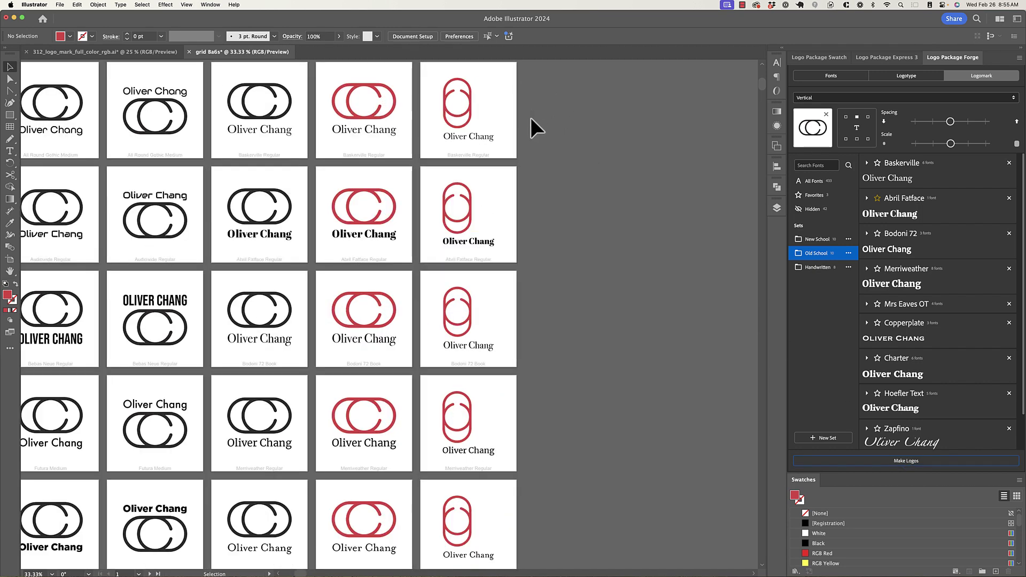
{"action": "scroll", "coordinate": [522, 180], "scroll_direction": "down", "scroll_amount": 1}
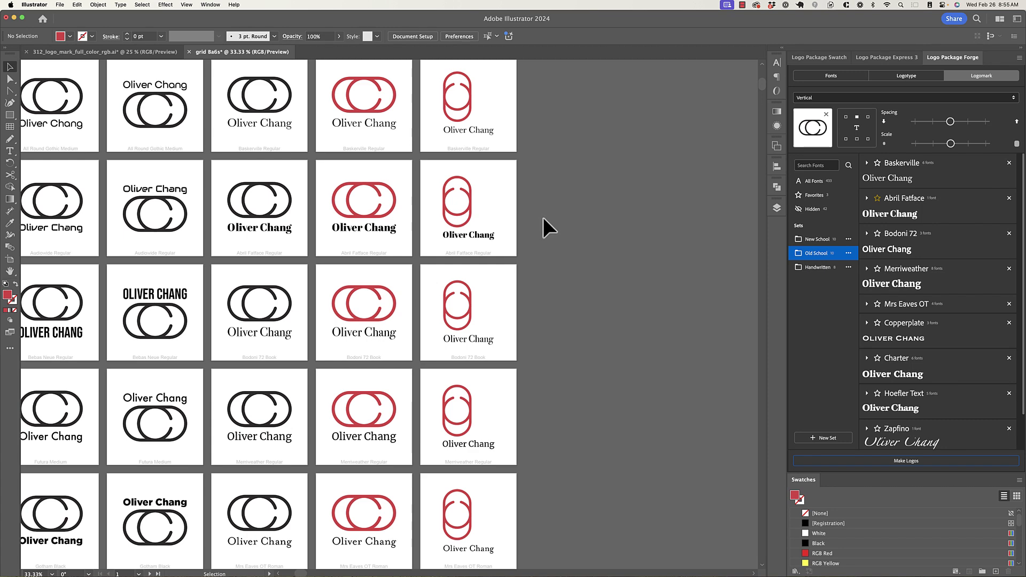
{"action": "scroll", "coordinate": [545, 217], "scroll_direction": "down", "scroll_amount": 2}
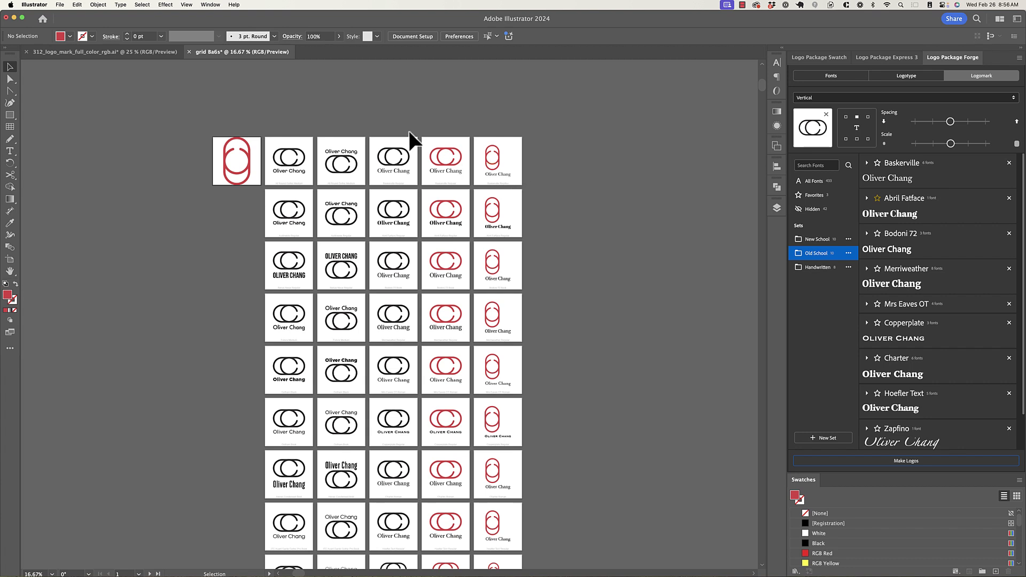
- Replace the logomark with the black circular C and generate its column of logos
{"action": "left_click", "coordinate": [129, 54]}
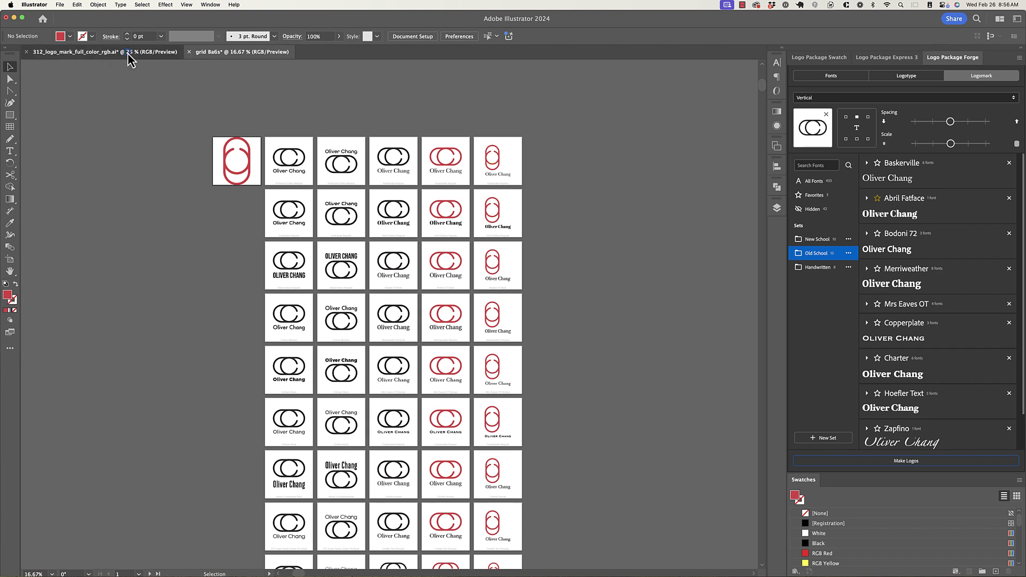
{"action": "left_click", "coordinate": [357, 222]}
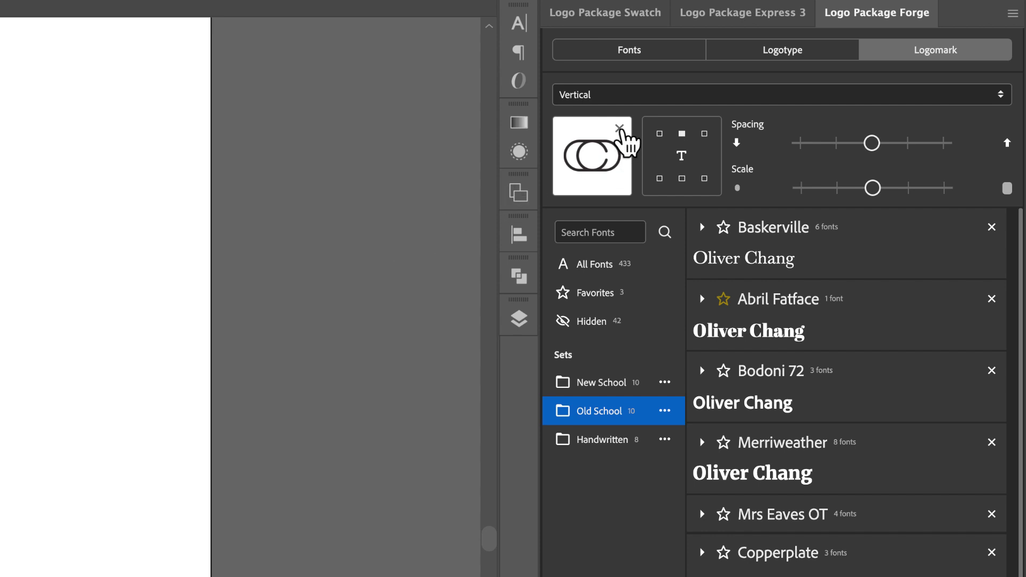
{"action": "left_click", "coordinate": [619, 129]}
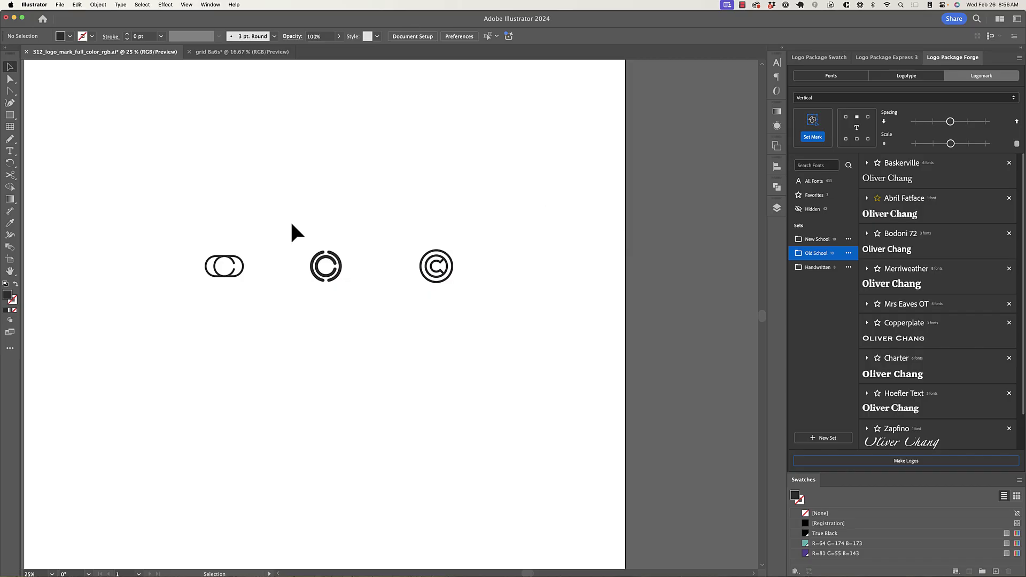
{"action": "left_click_drag", "start_coordinate": [293, 227], "coordinate": [354, 293]}
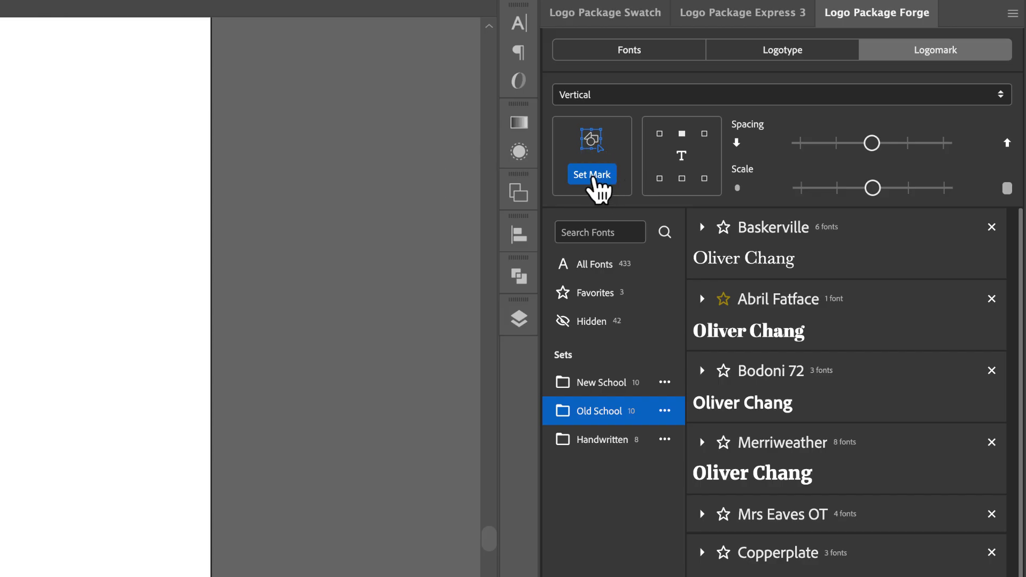
{"action": "left_click", "coordinate": [595, 176]}
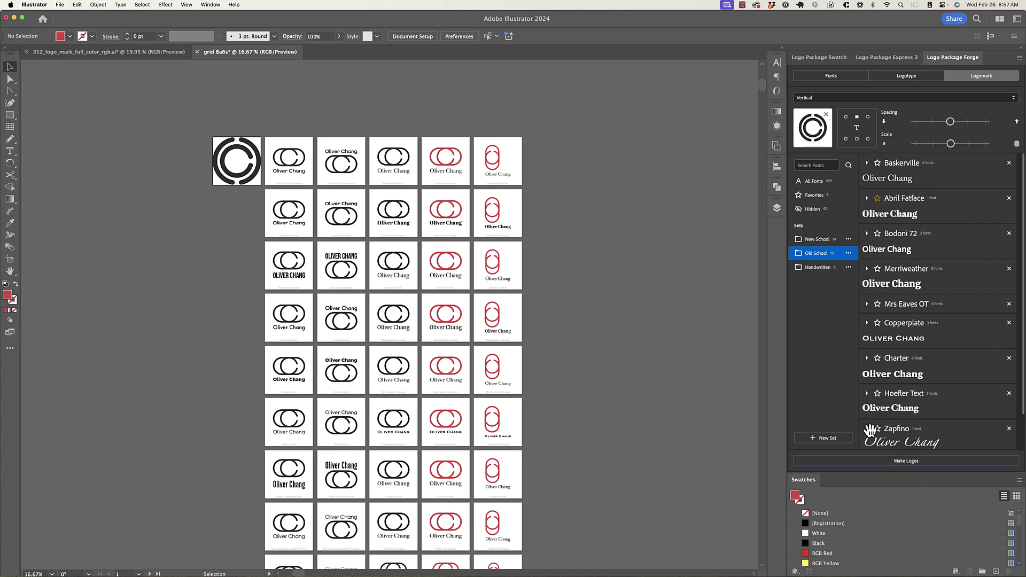
{"action": "left_click", "coordinate": [900, 465]}
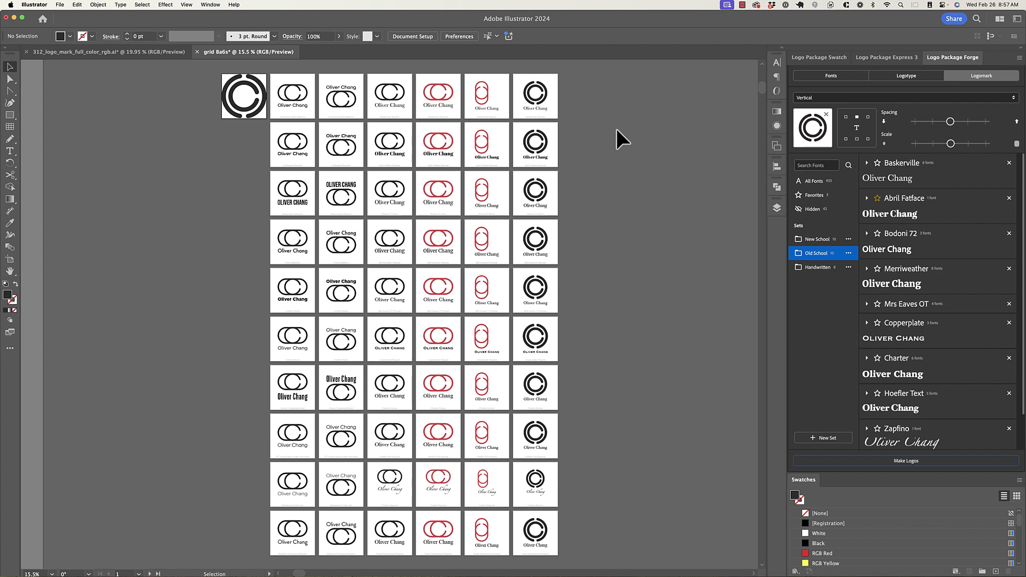
{"action": "left_click", "coordinate": [146, 53]}
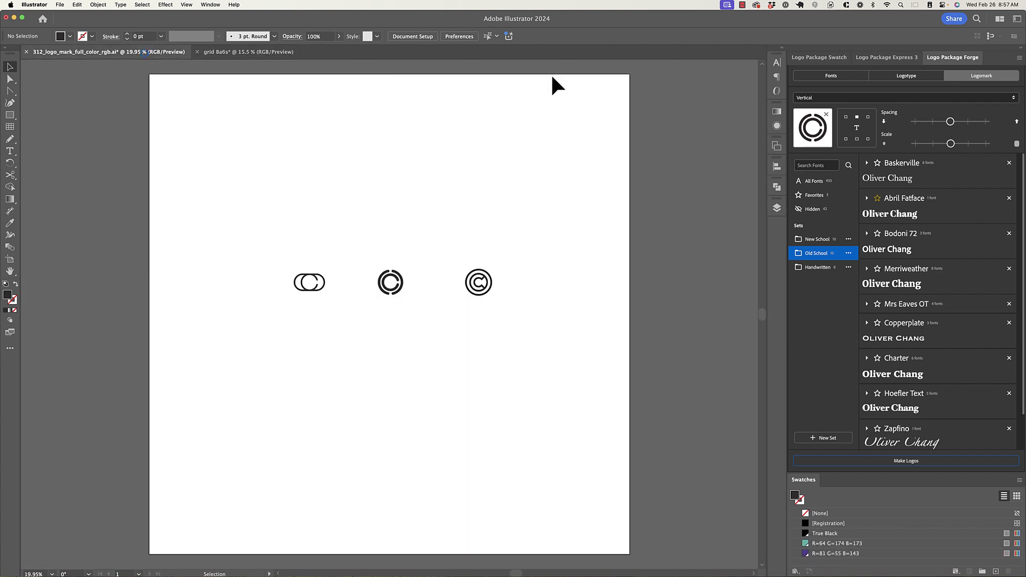
- Replace the circular mark with the encircled-C logomark and generate a seventh column of logo variations
{"action": "left_click", "coordinate": [826, 115]}
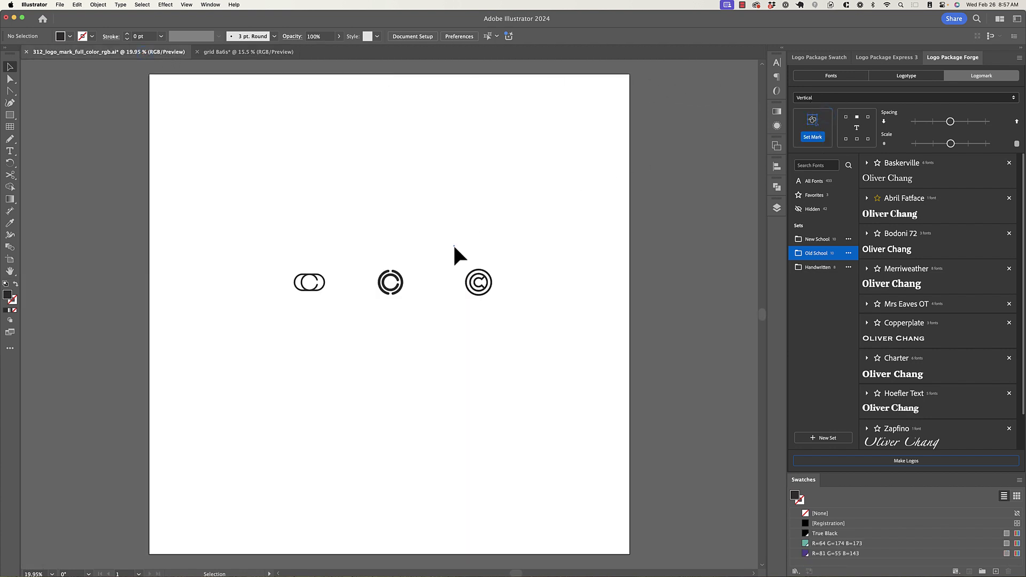
{"action": "left_click", "coordinate": [488, 293]}
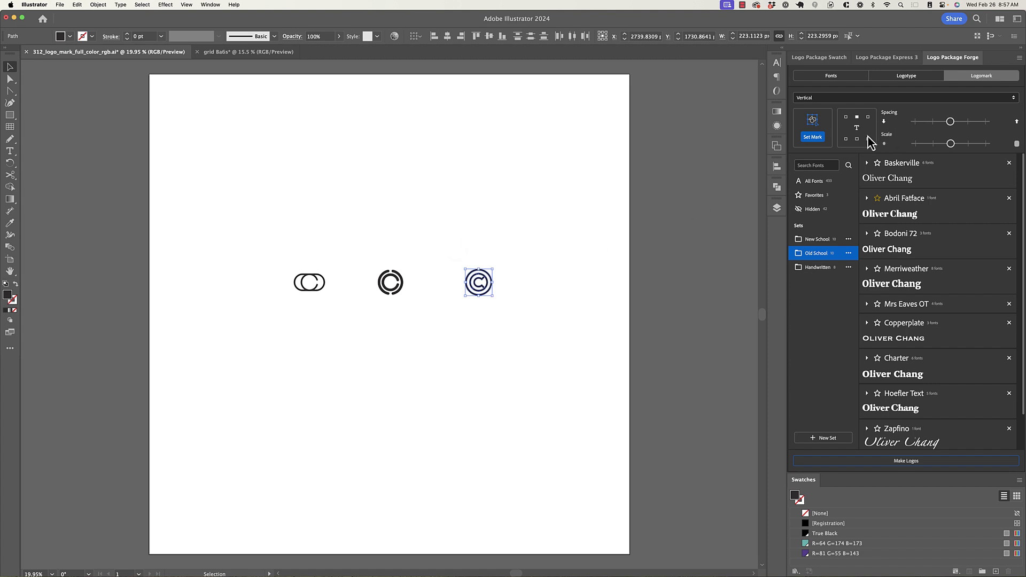
{"action": "left_click", "coordinate": [813, 139]}
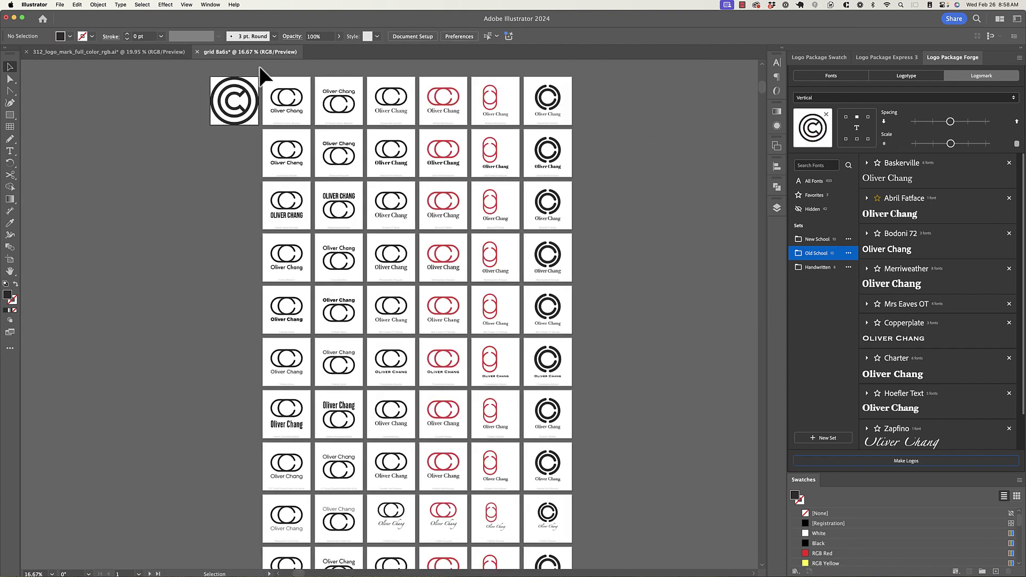
{"action": "left_click", "coordinate": [895, 463]}
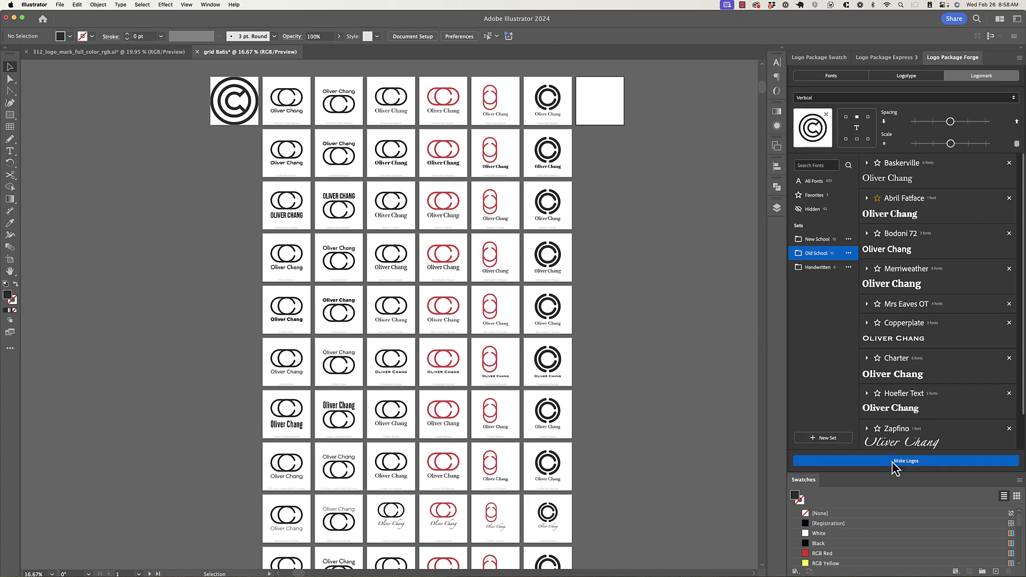